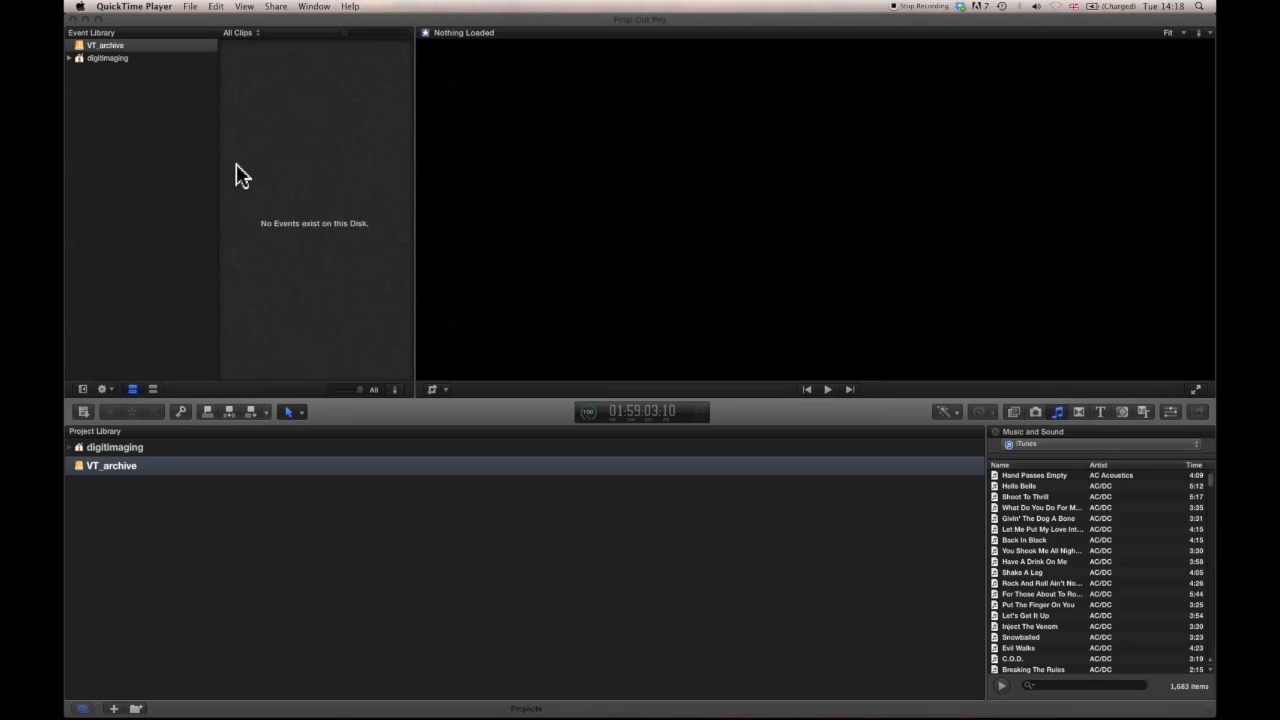
Close the Music and Sound browser and show the clips of the FCP_Introduction event stored on digitimaging.
click(996, 431)
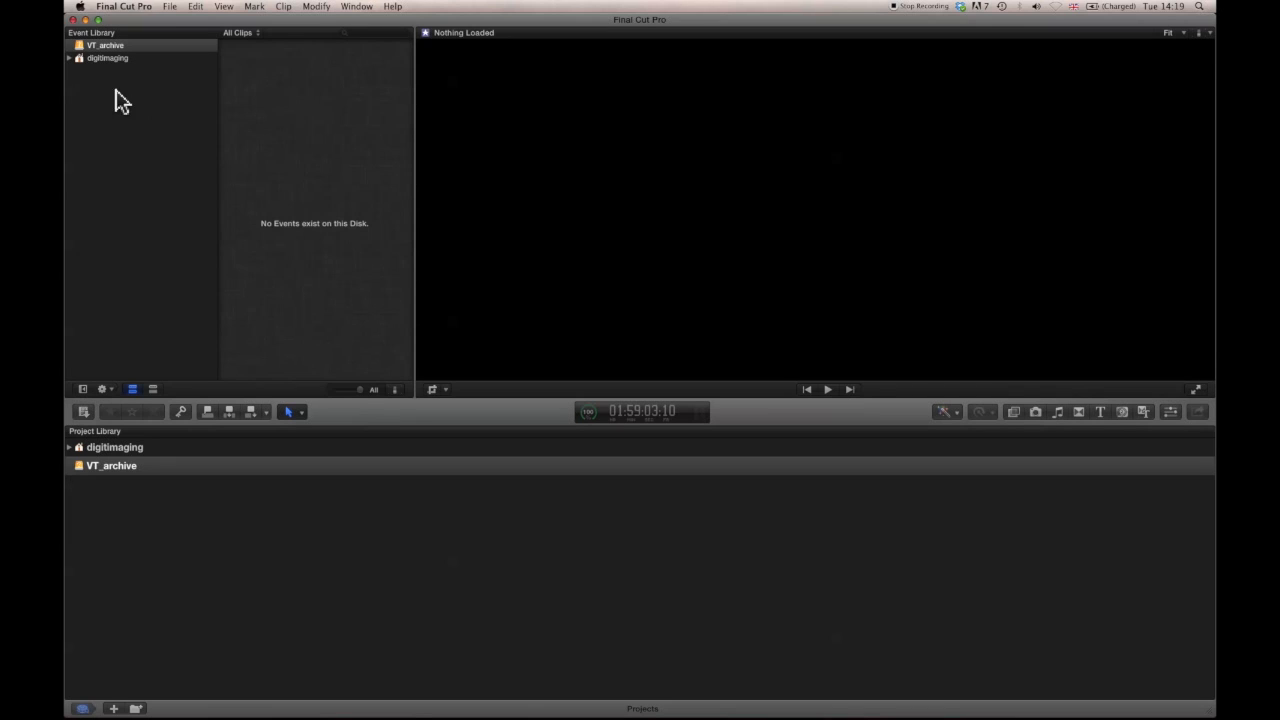
click(70, 59)
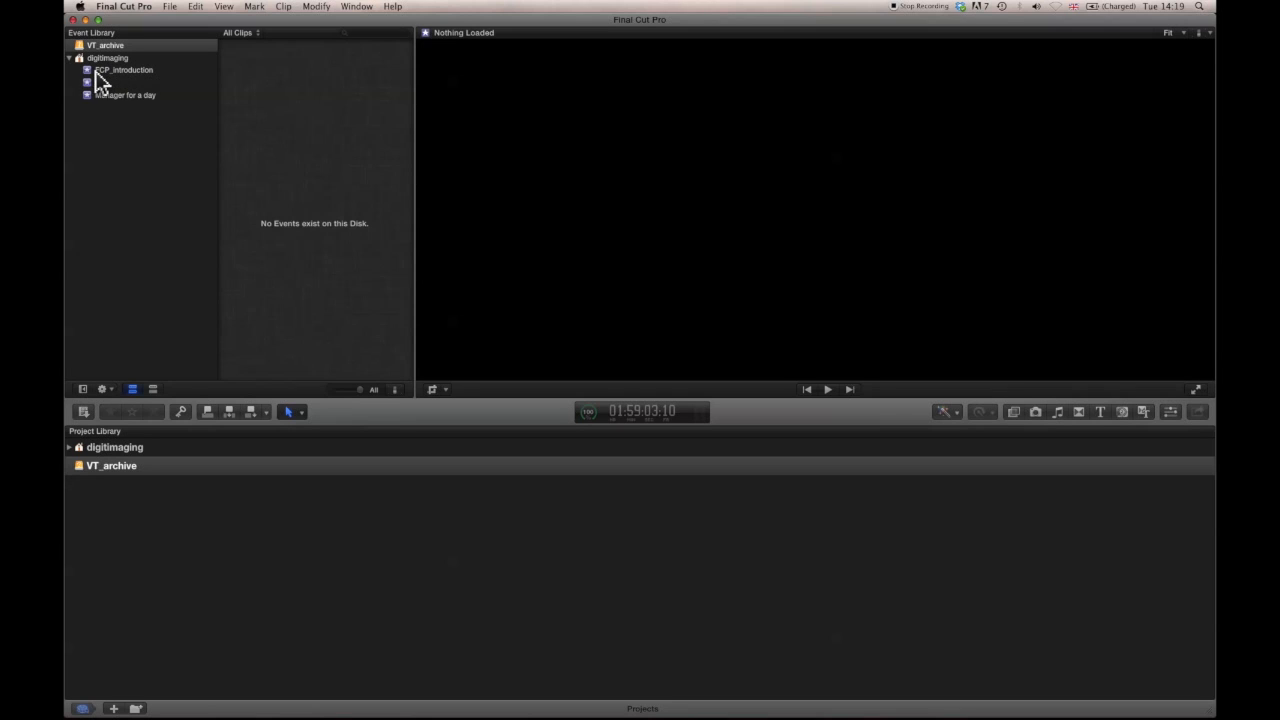
click(110, 70)
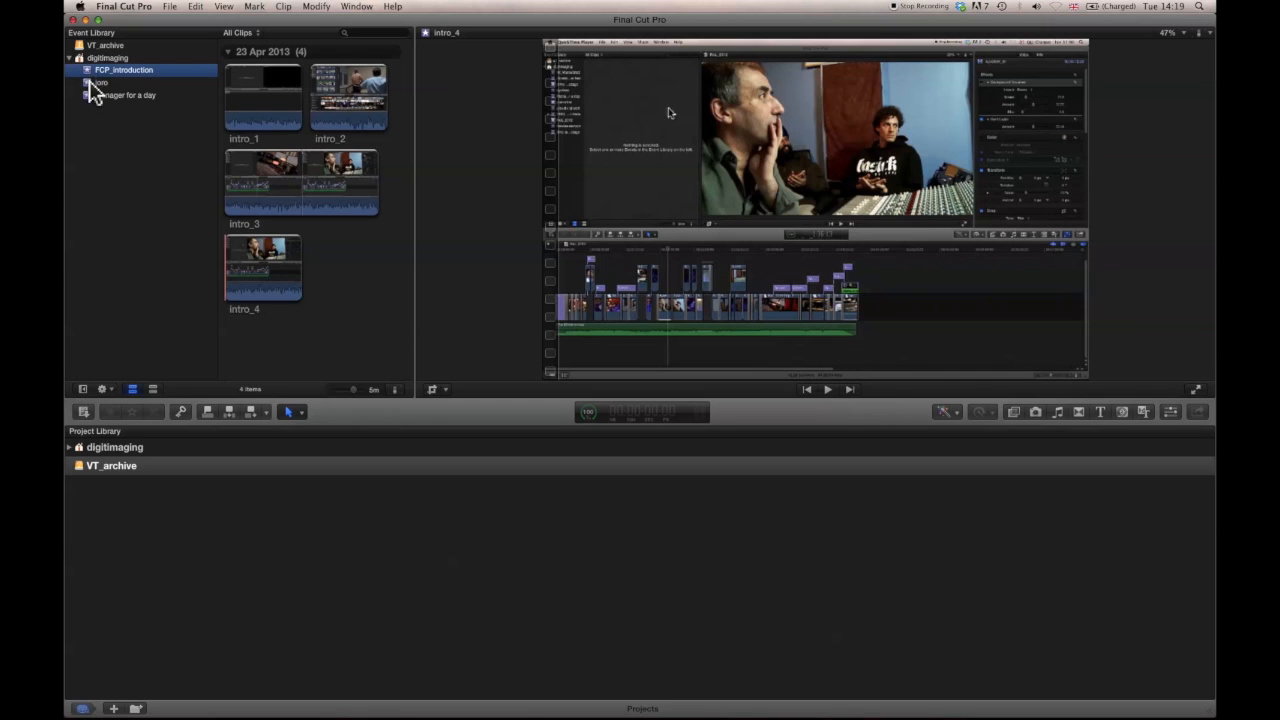
Look through the second event's clips, return to FCP_Introduction, and check the projects stored on digitimaging.
click(96, 83)
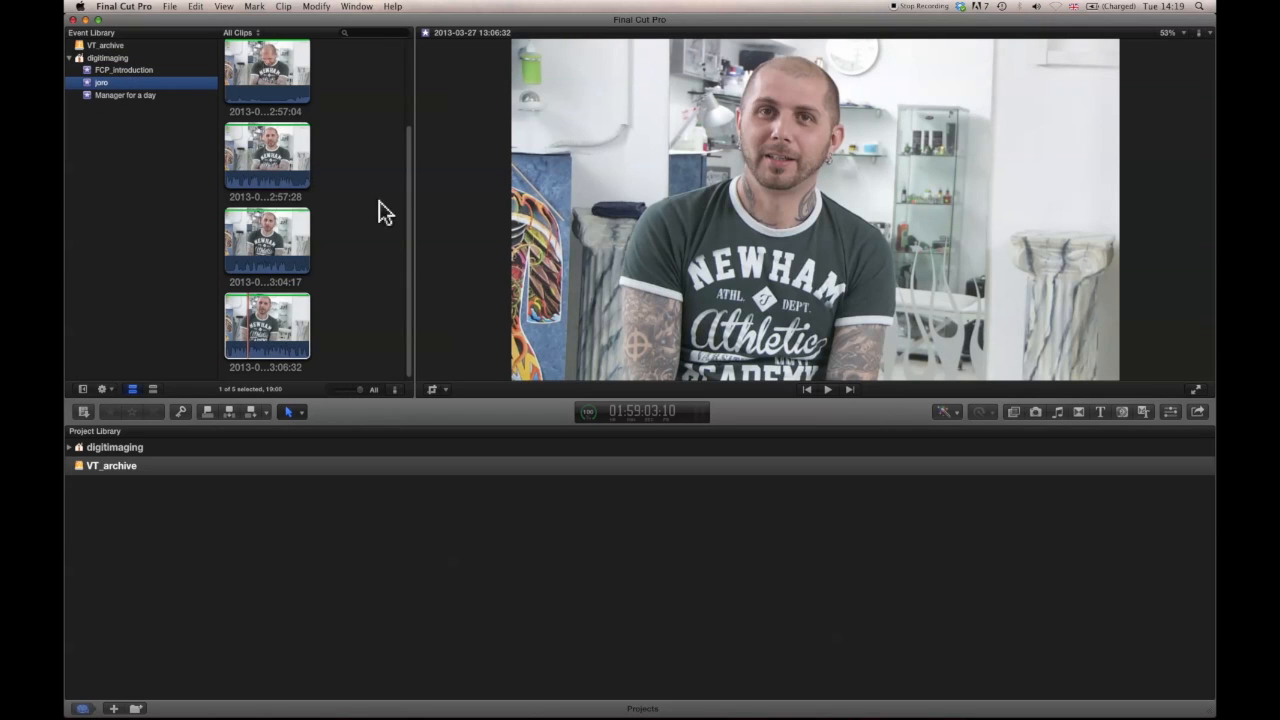
scroll(410, 180, down, 2)
click(99, 72)
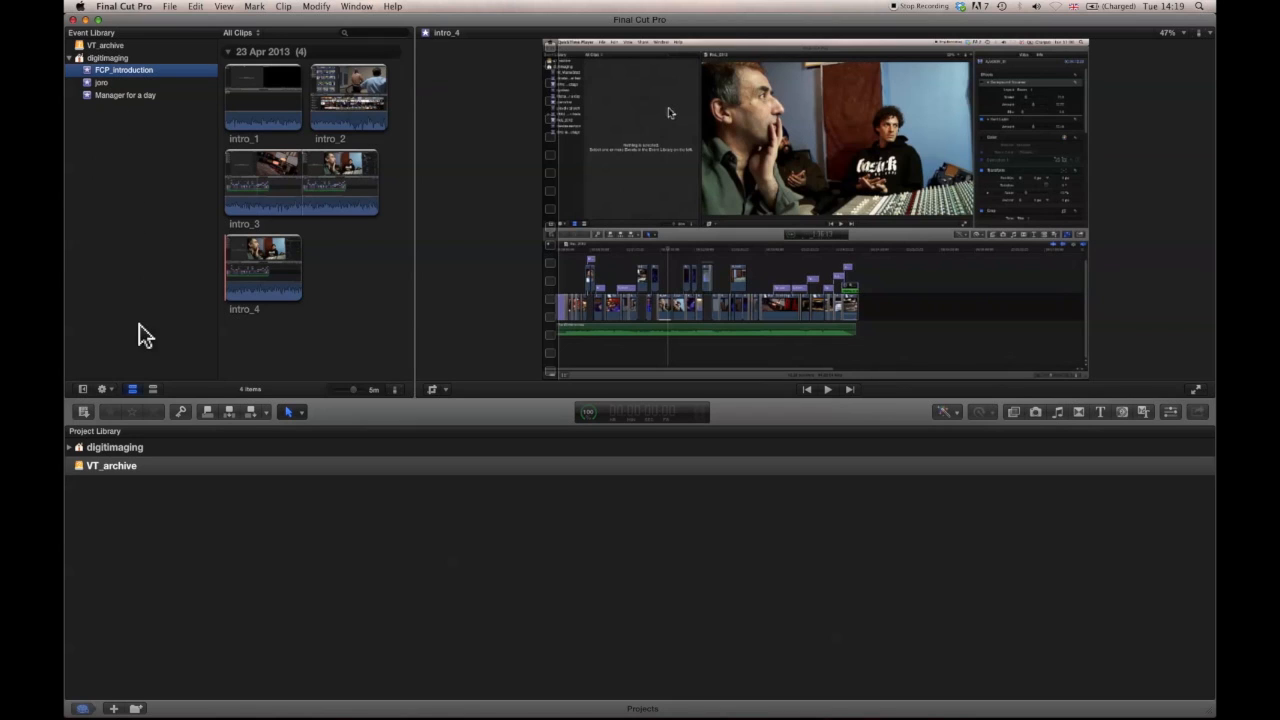
click(71, 448)
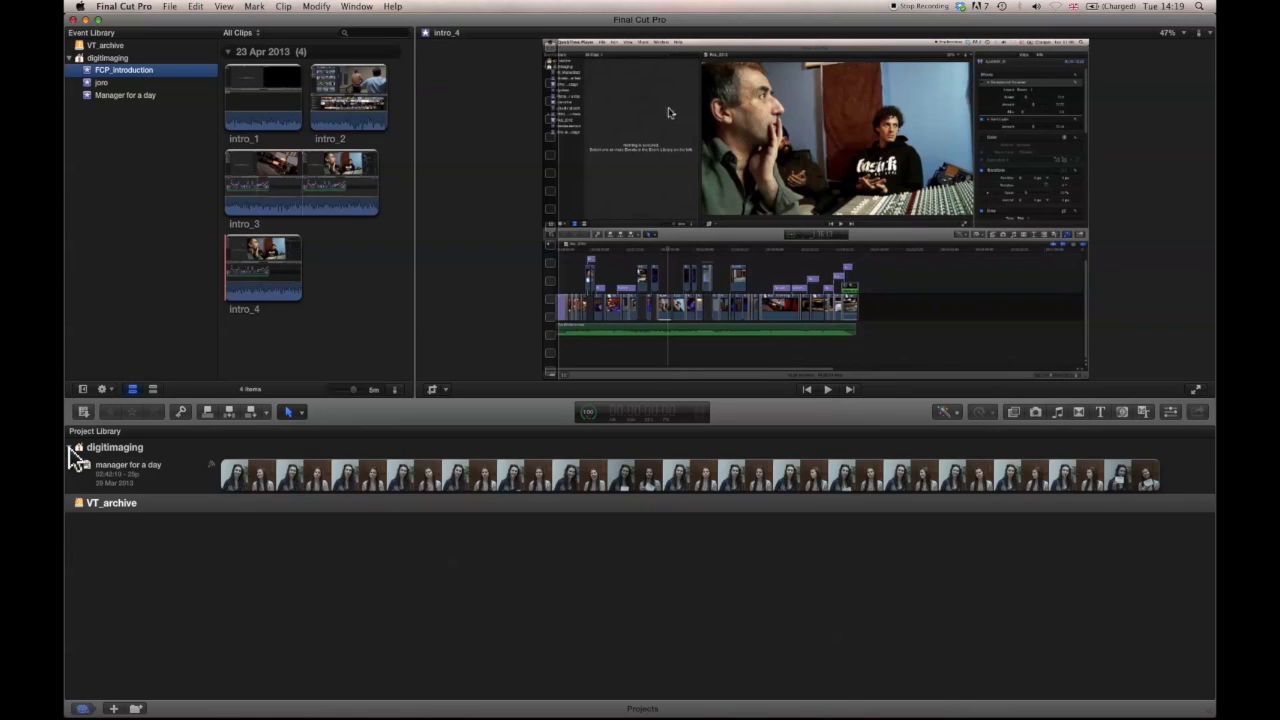
click(71, 448)
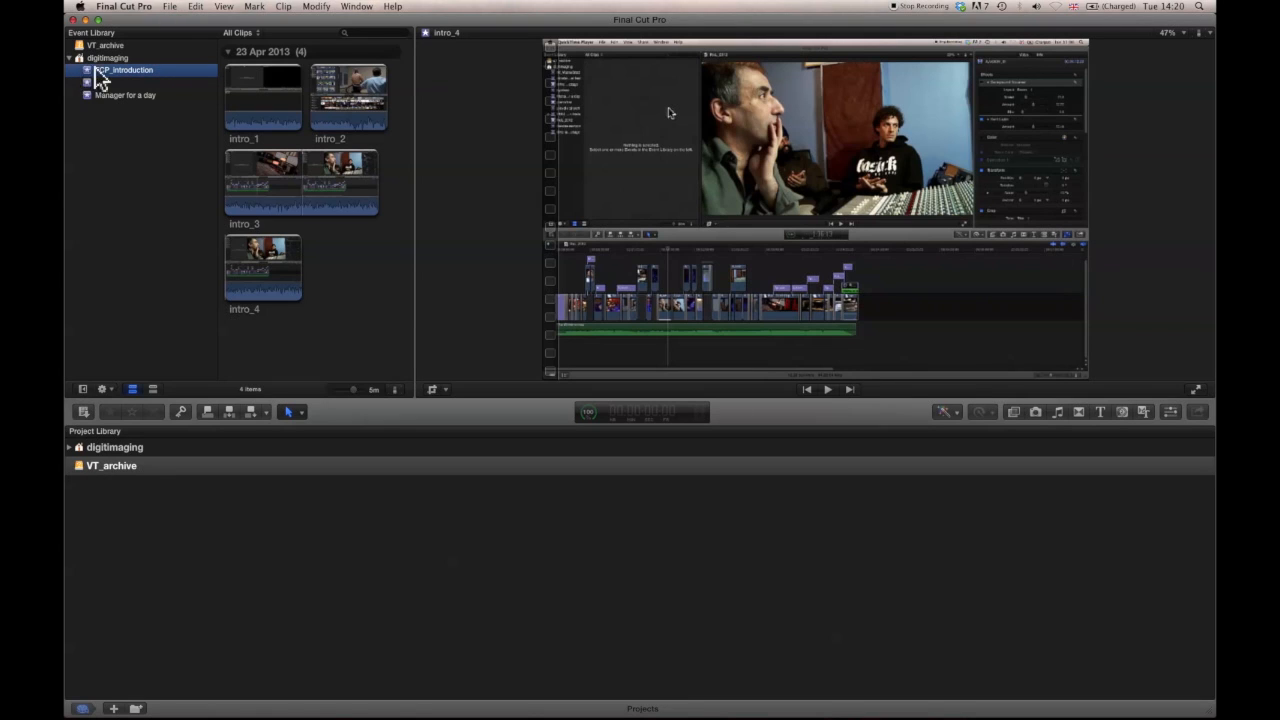
Start a new project named FCP_Module_1_Introduction with FCP_Introduction as its default event.
click(171, 9)
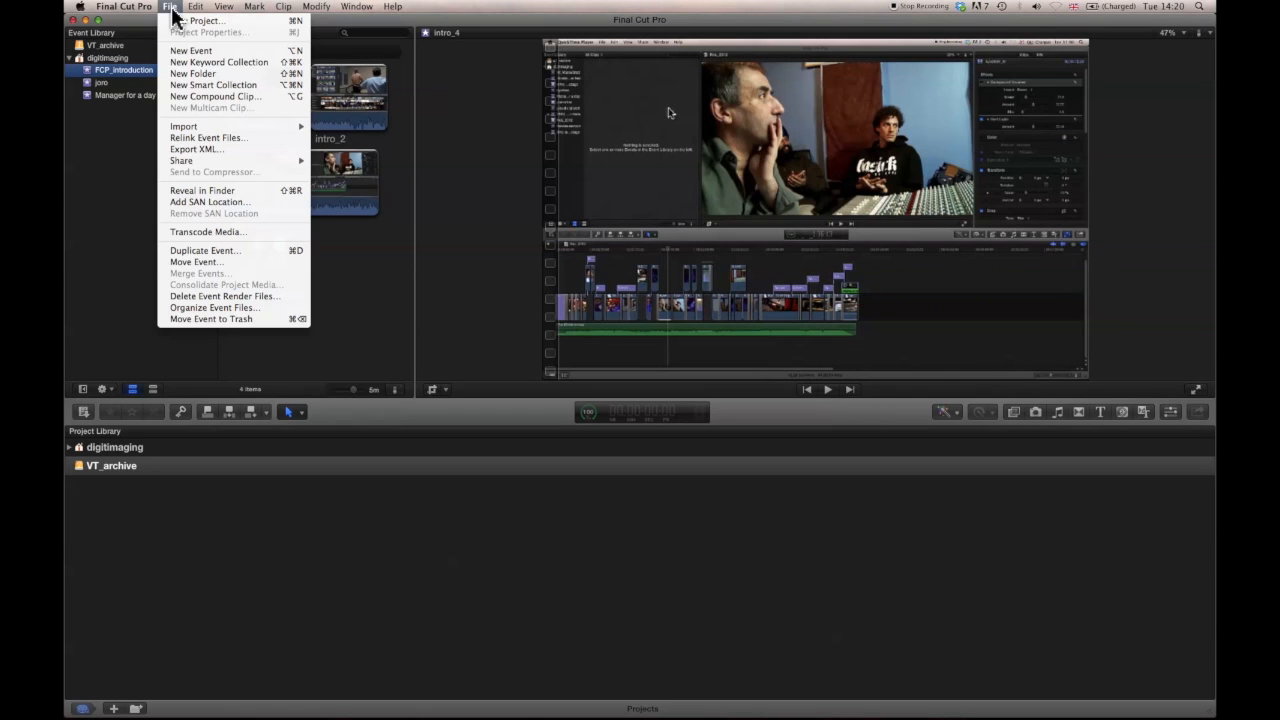
click(183, 22)
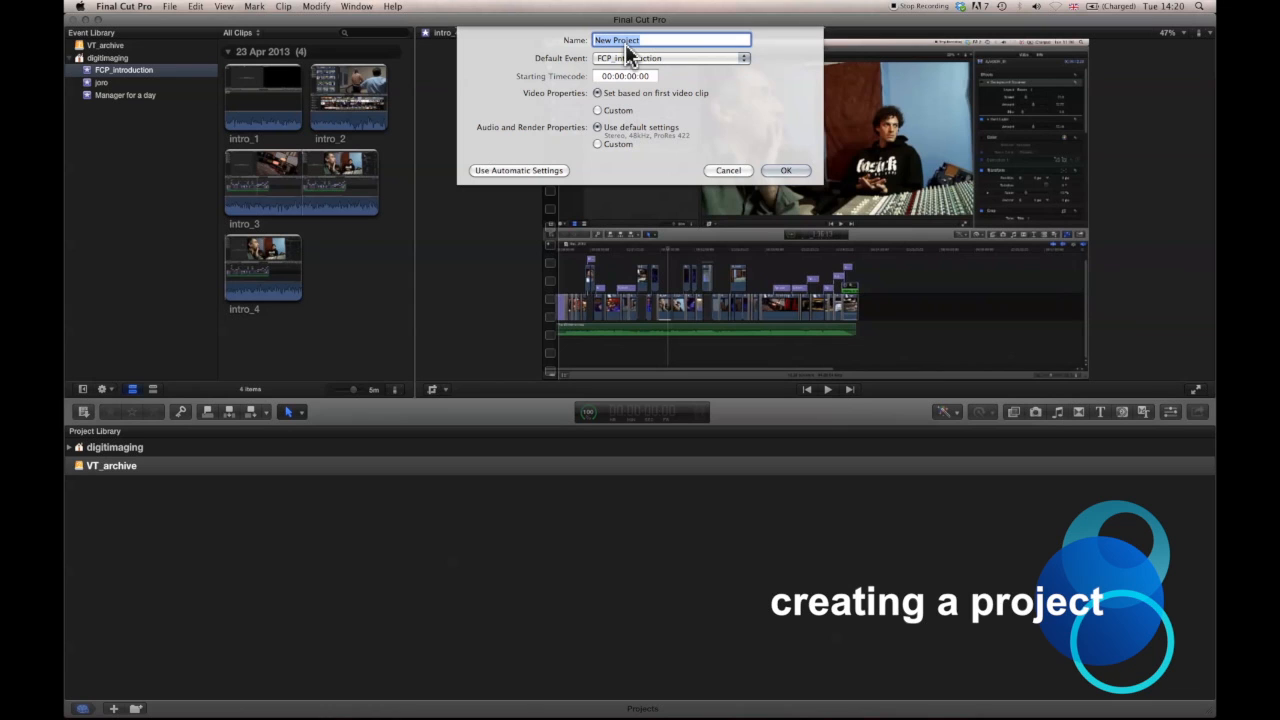
text(FCP)
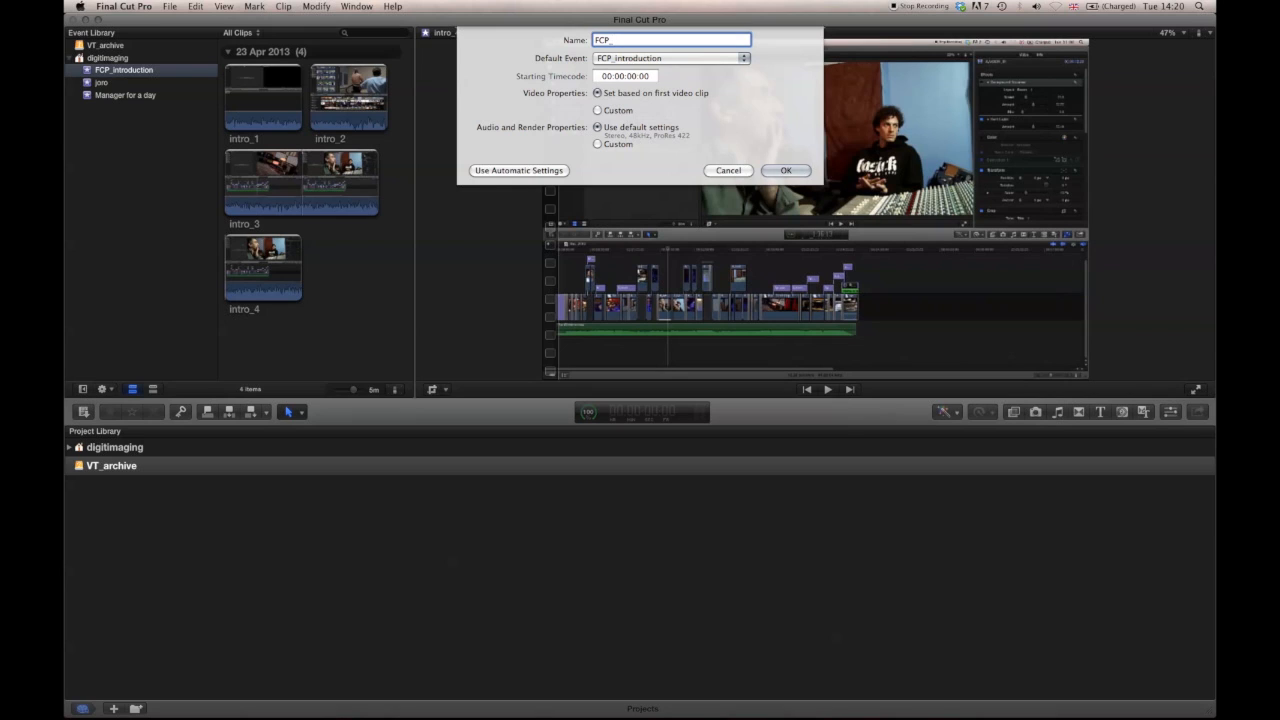
text( Module)
text(_1_()
text(ntroduction)
Give the project custom video properties of 720p HD, 1280x720 and 25p, keep the default audio and render settings, and create it.
click(597, 110)
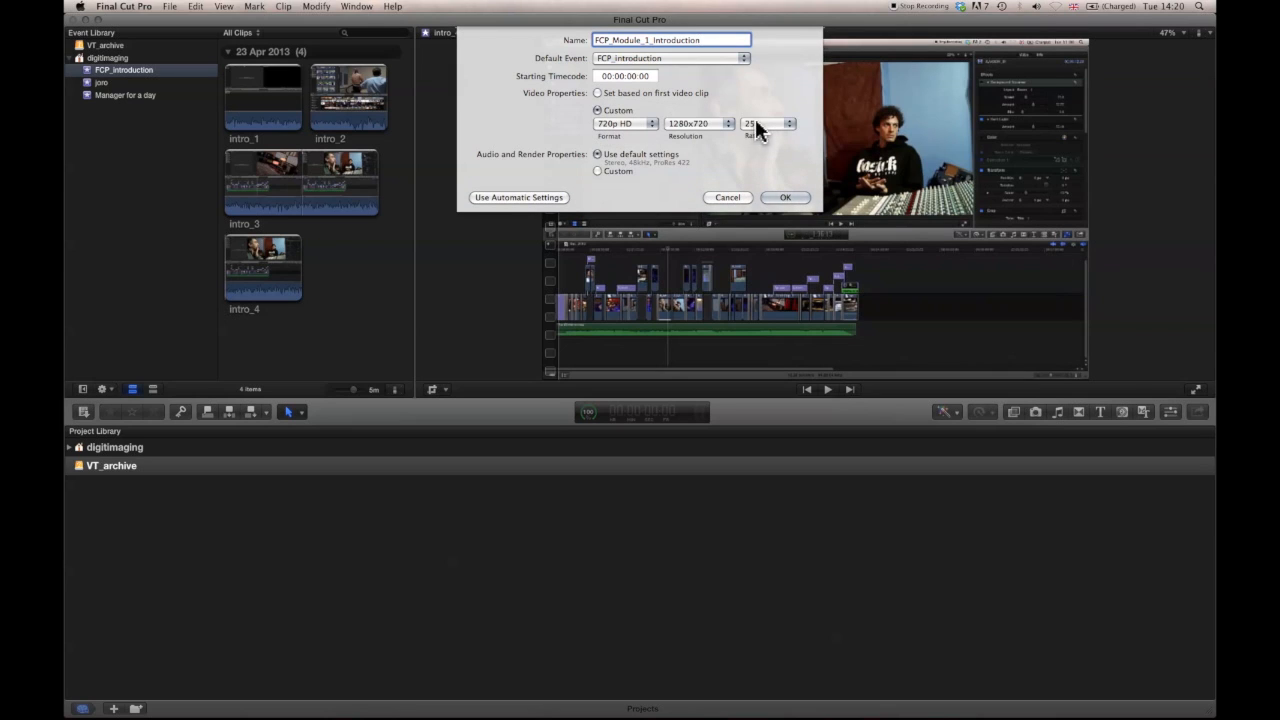
click(649, 123)
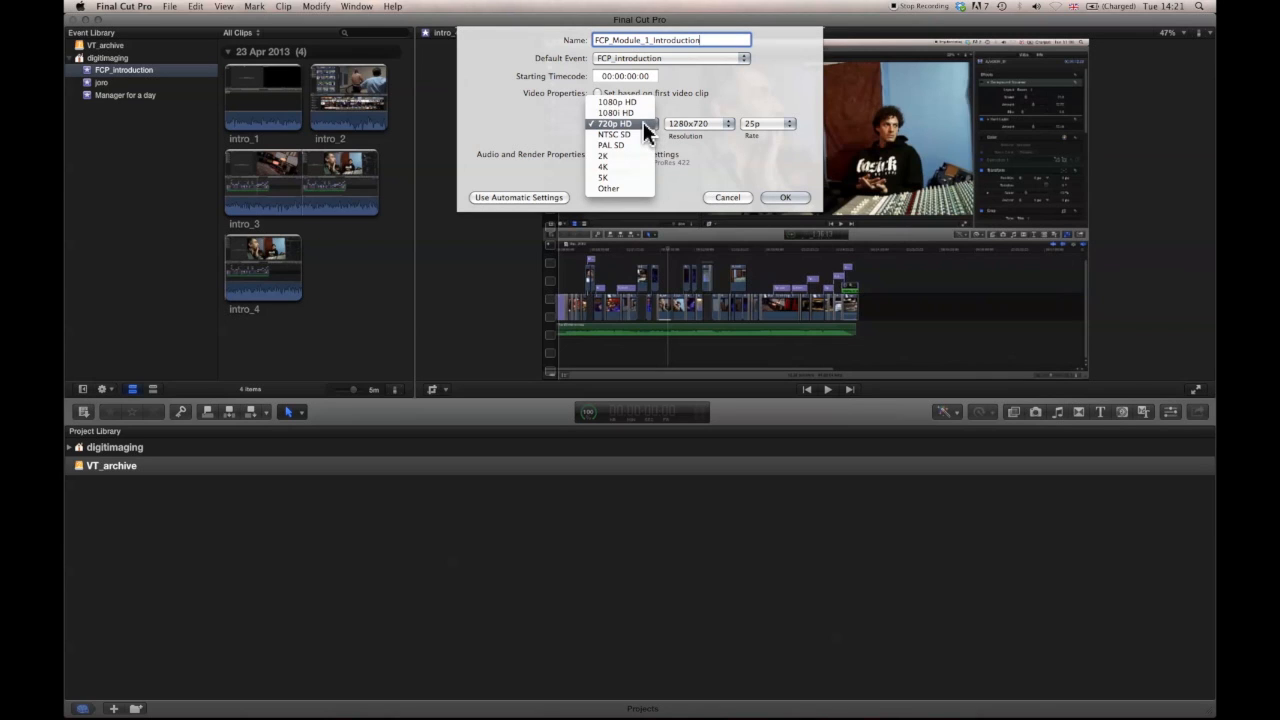
click(643, 122)
click(650, 122)
click(608, 125)
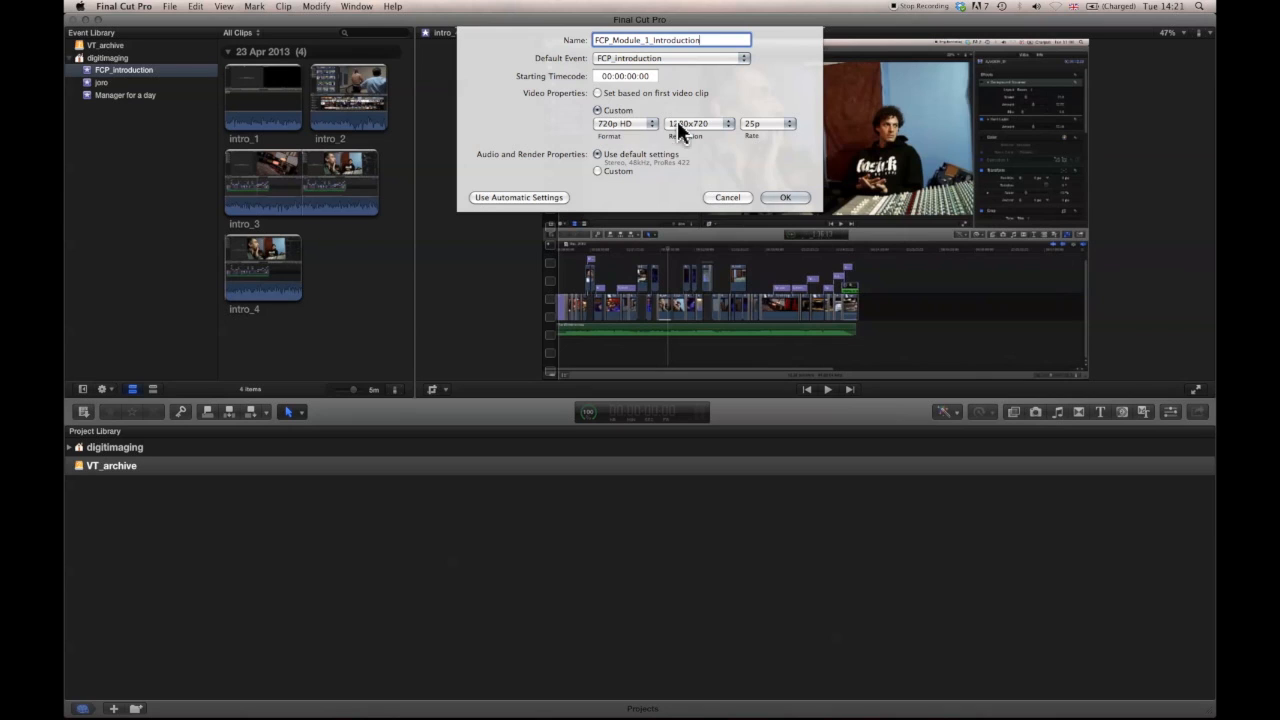
click(790, 128)
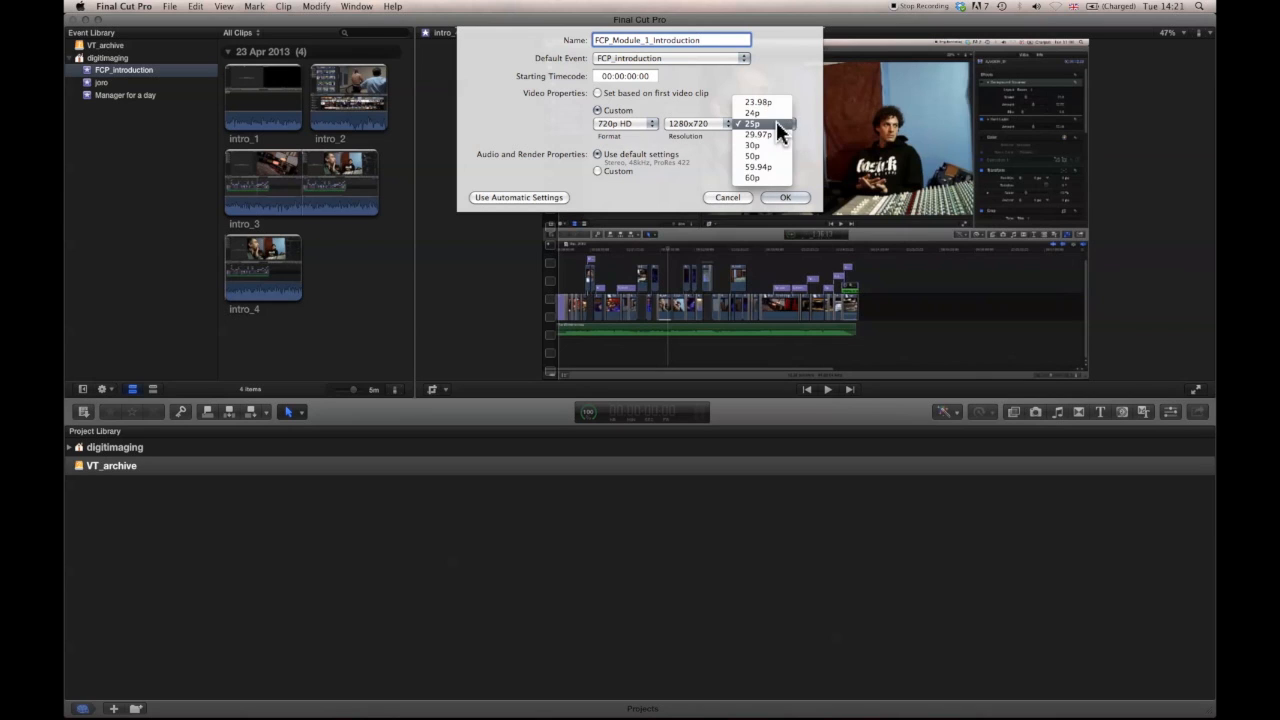
click(770, 123)
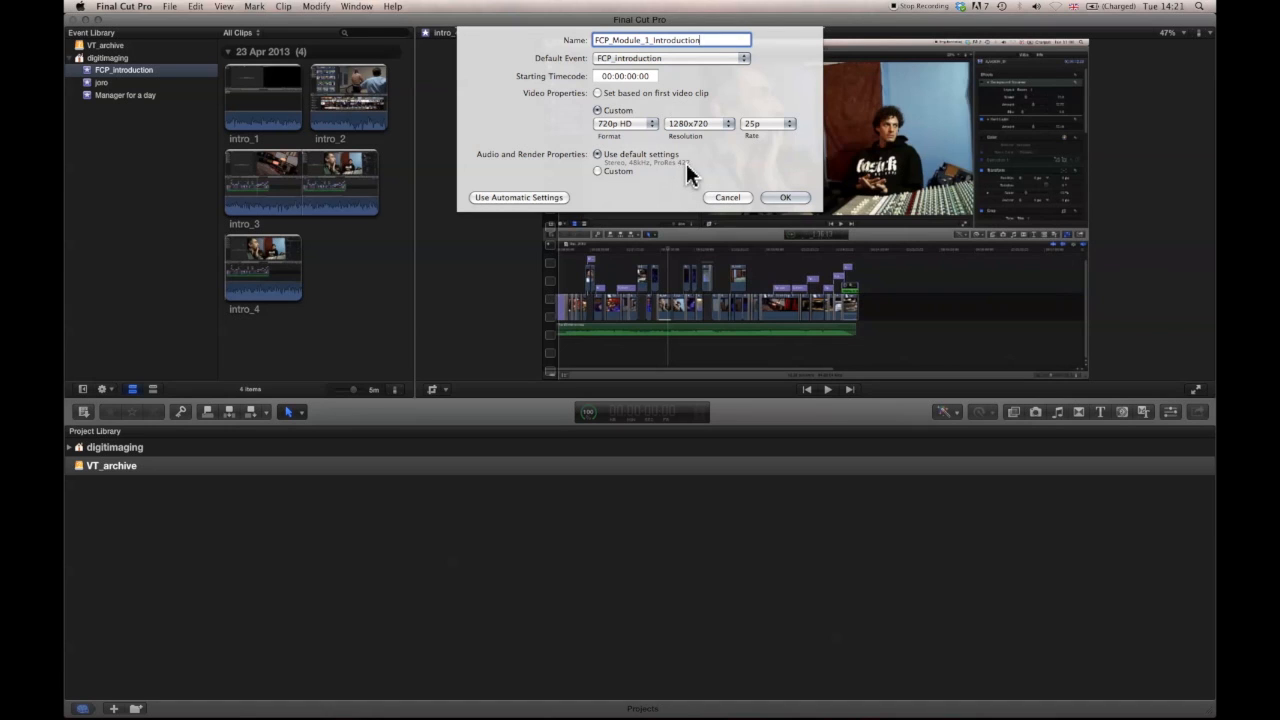
click(792, 198)
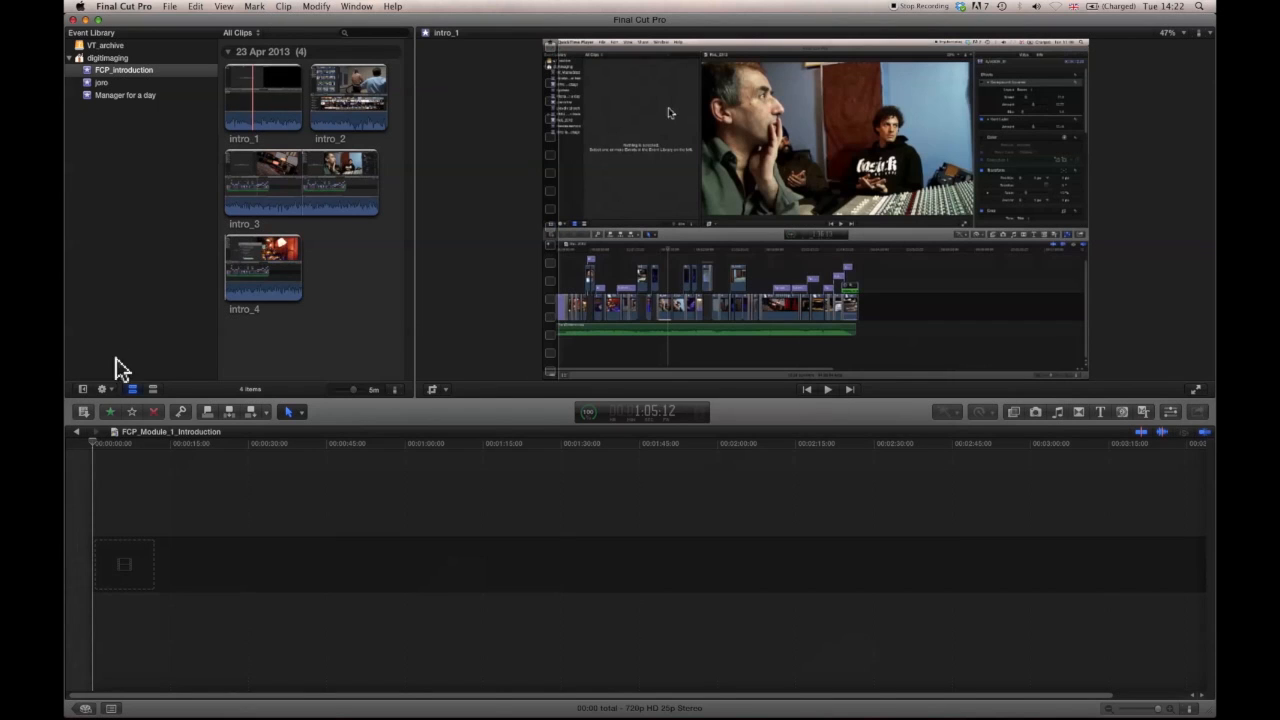
Hide the Event Library, narrow the clip browser and enlarge the viewer area.
click(81, 390)
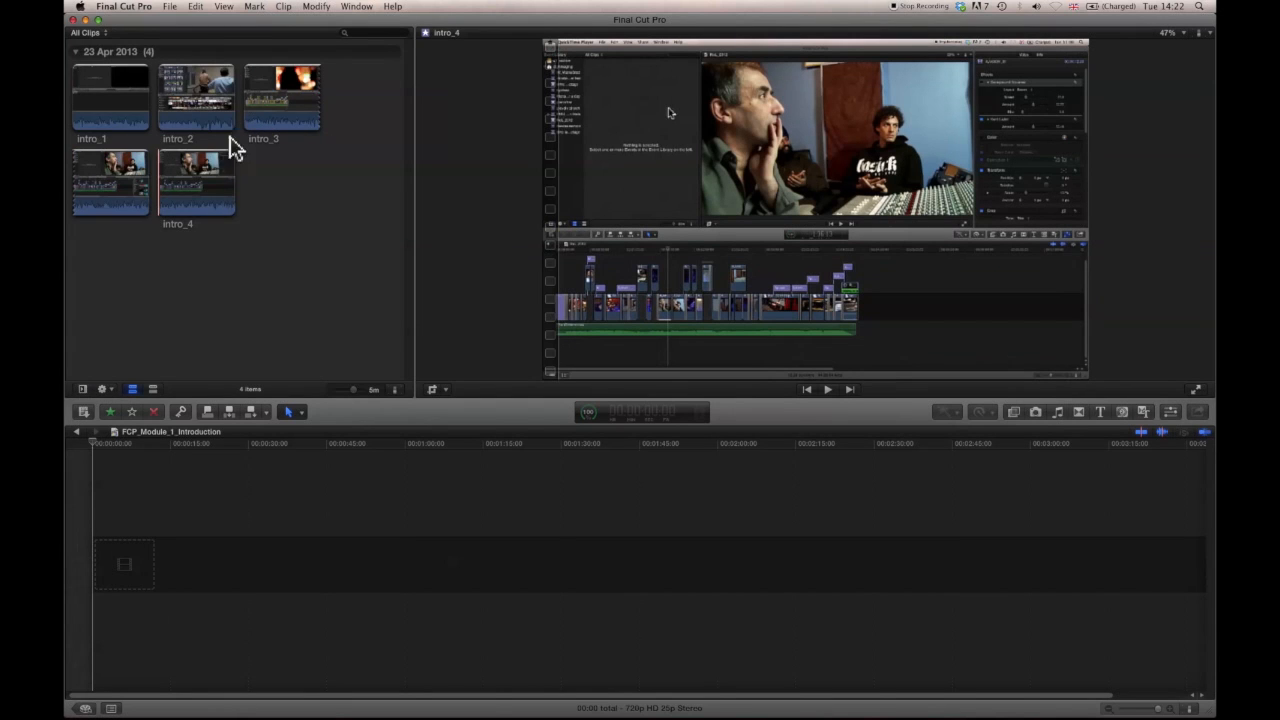
drag(416, 158, 240, 160)
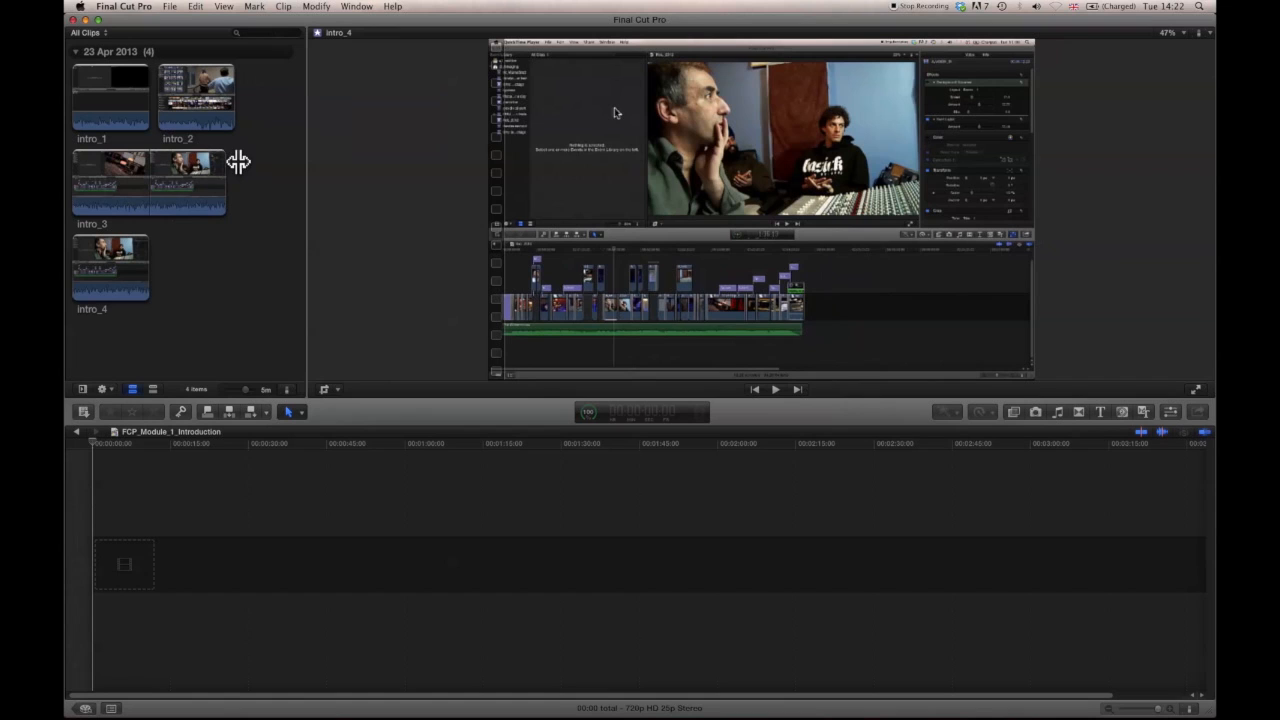
drag(726, 407, 726, 512)
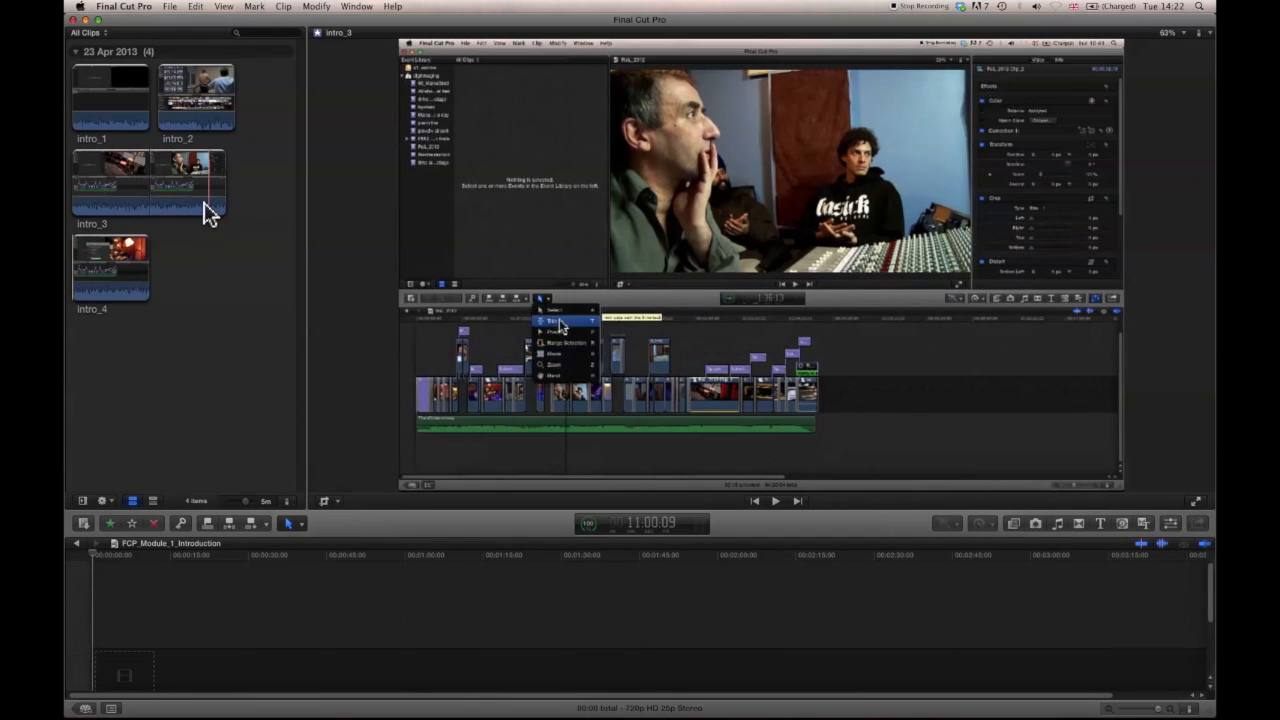
With intro_1 shown in the viewer, compare playback using original or optimized media in the preferences, and return to proxy media.
click(106, 98)
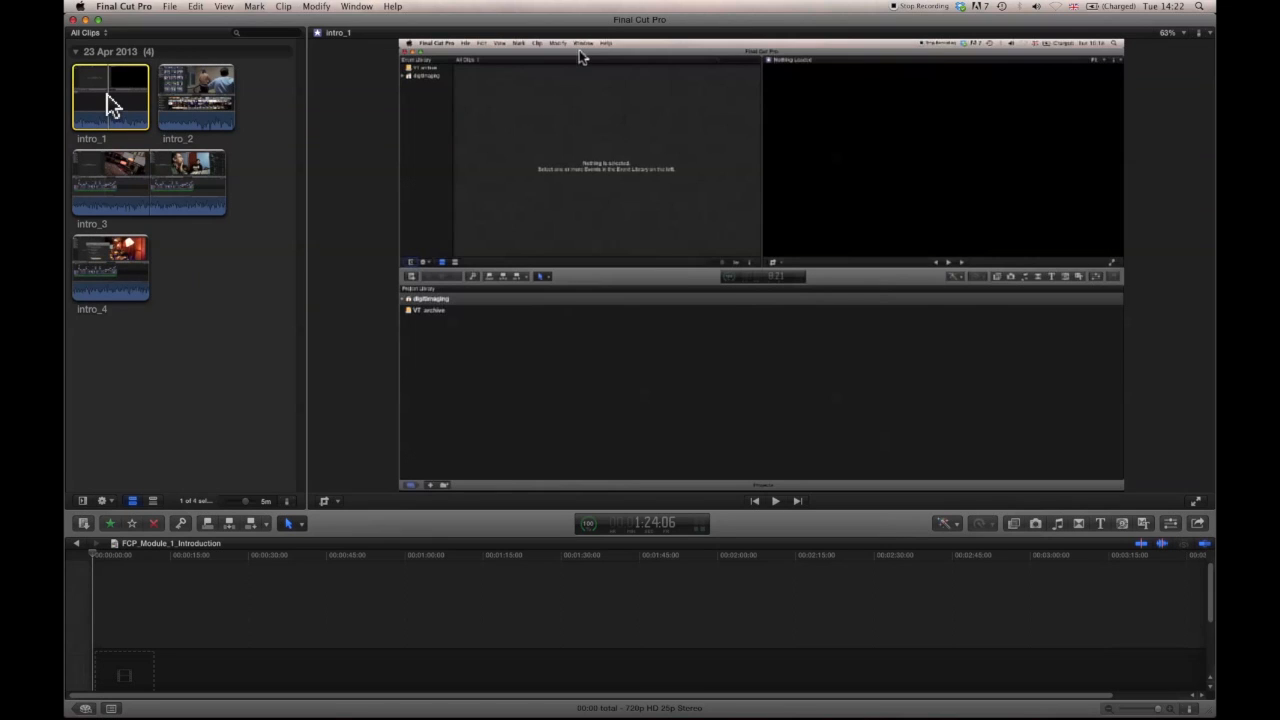
click(131, 6)
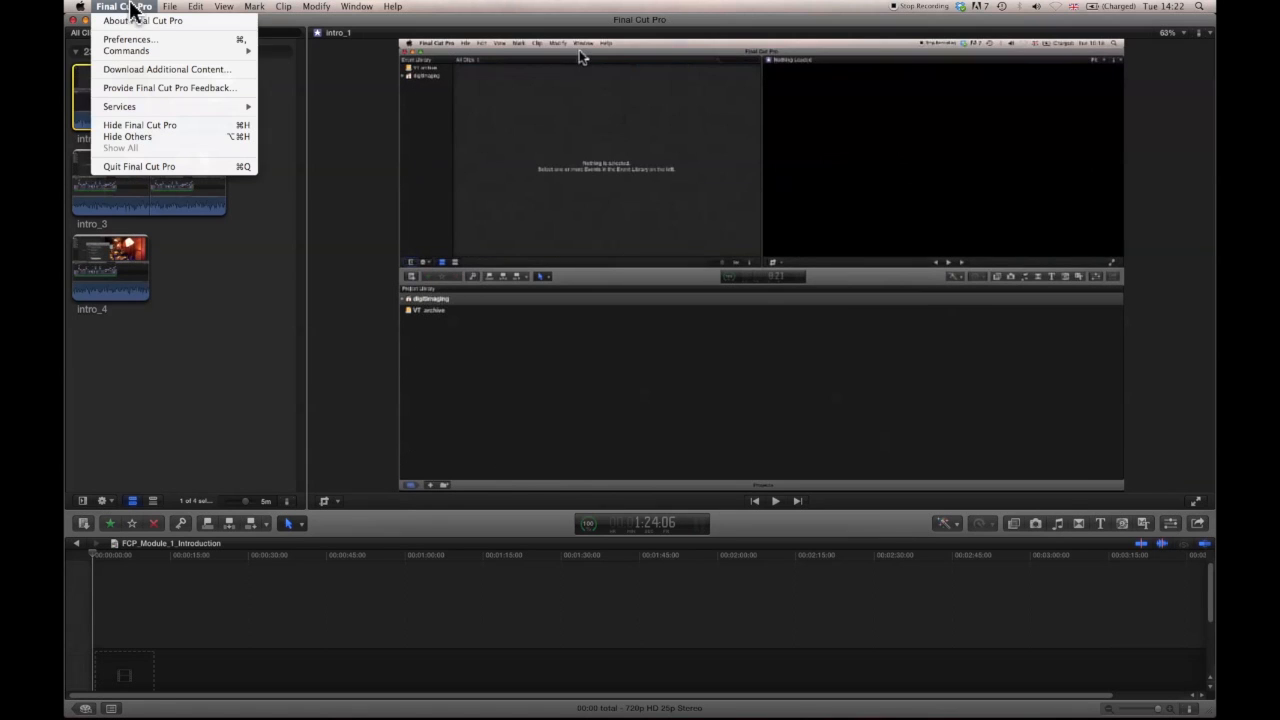
click(133, 39)
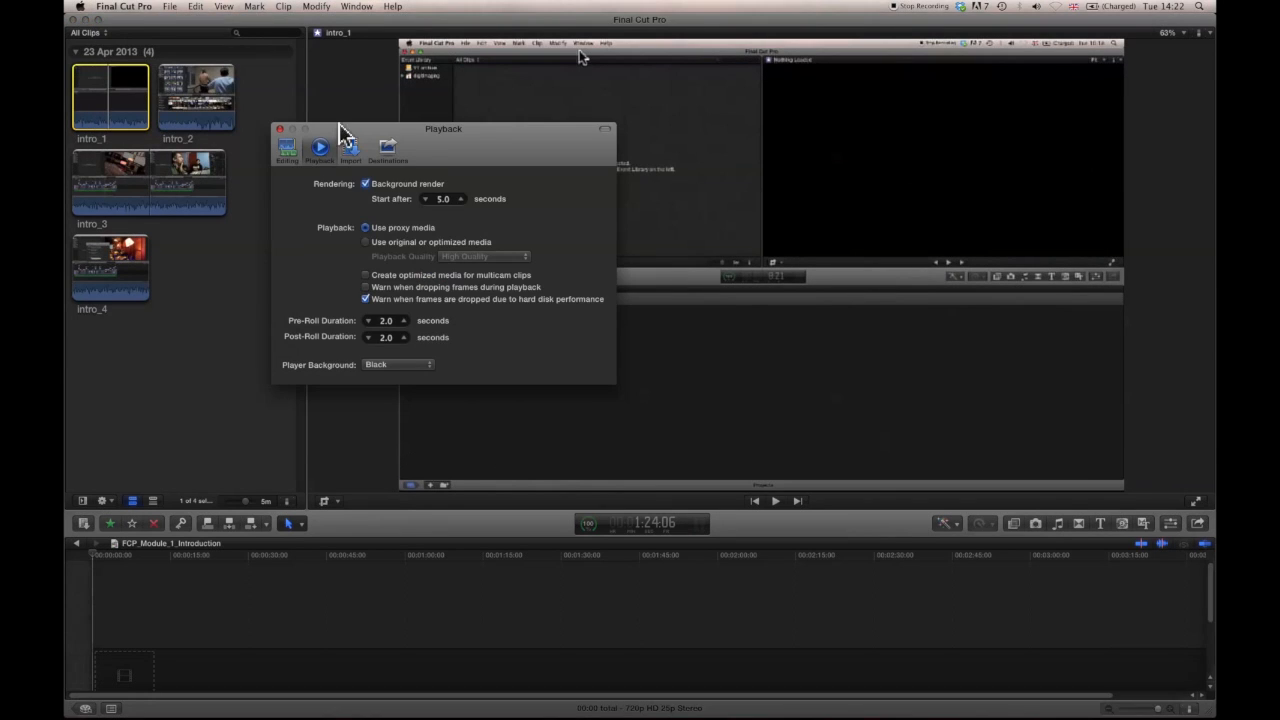
click(367, 242)
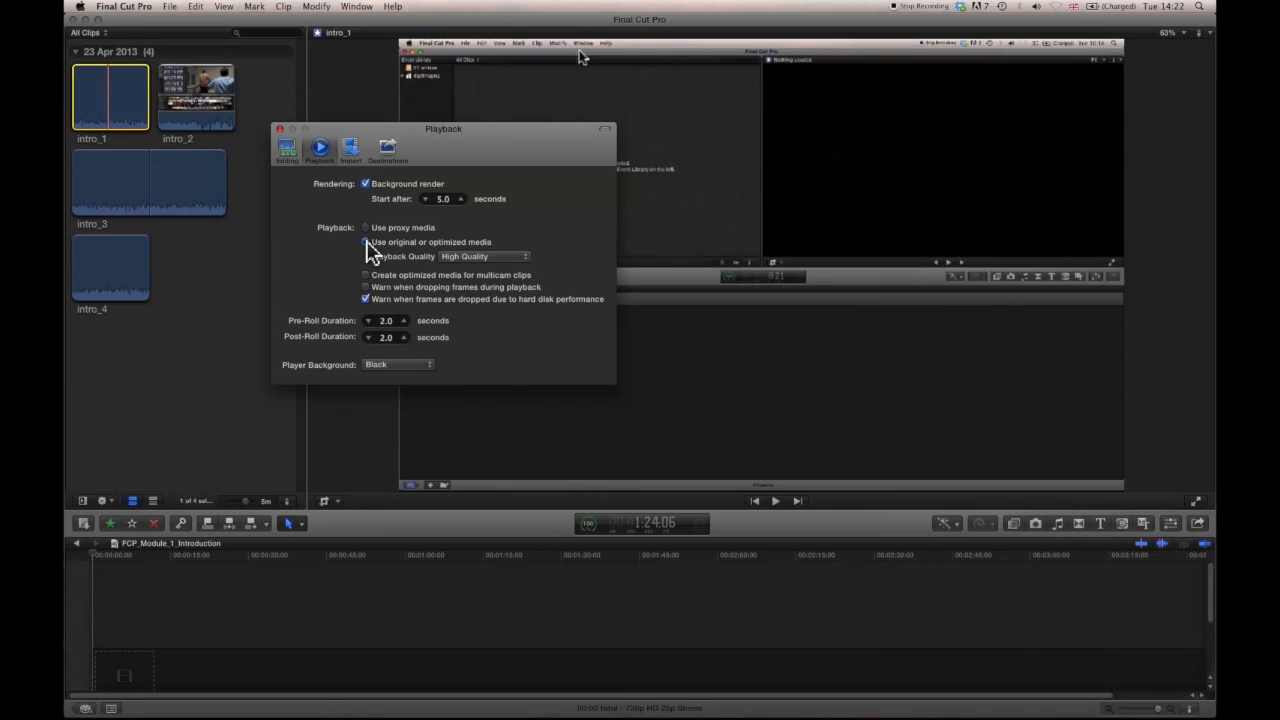
drag(437, 150, 262, 205)
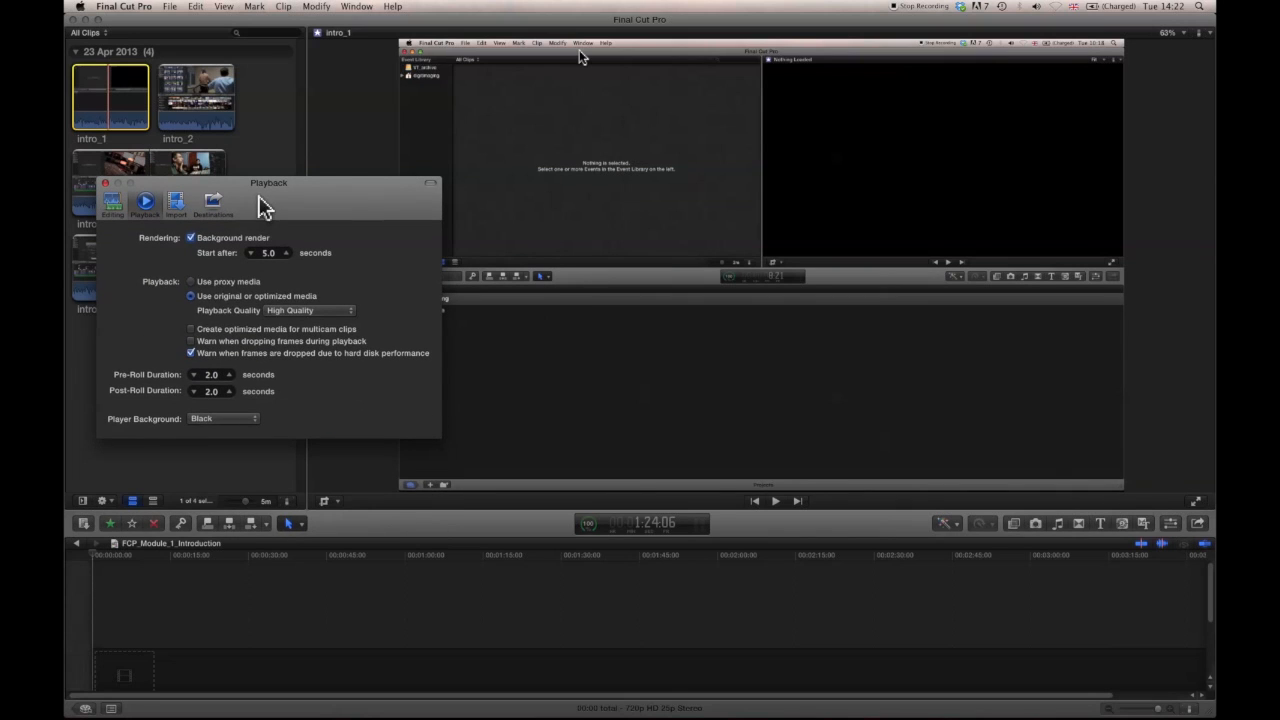
click(192, 282)
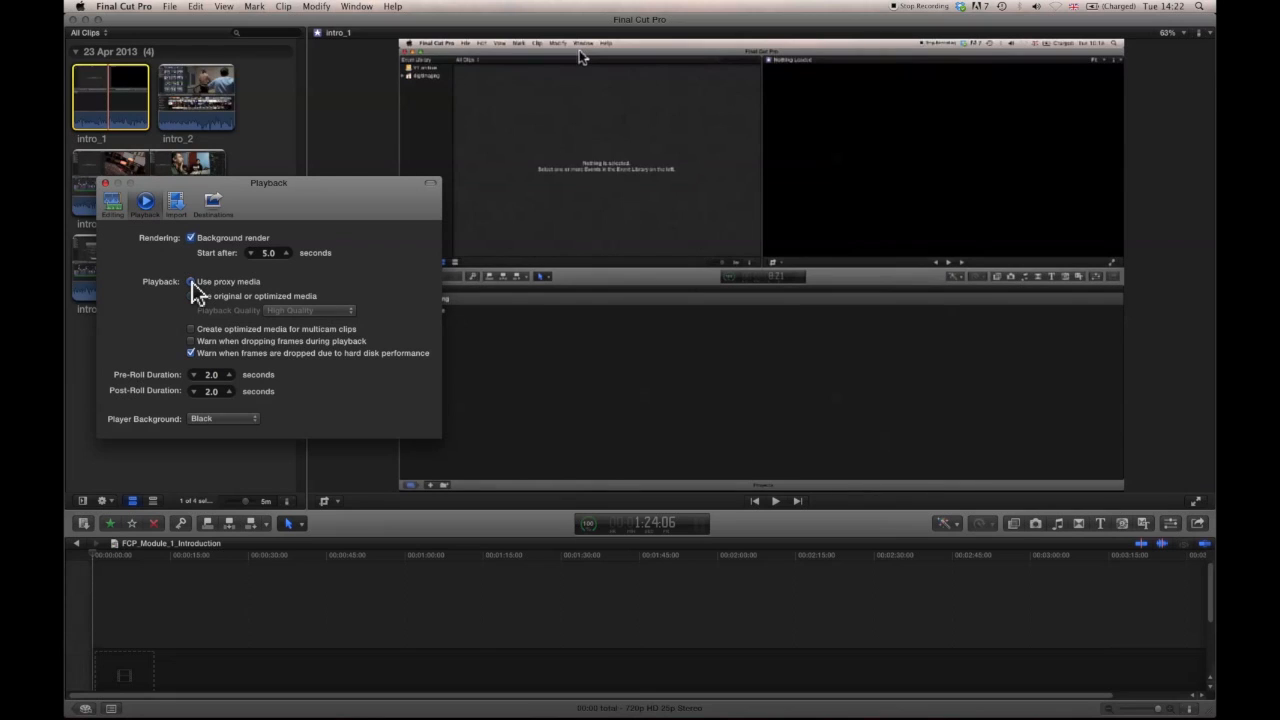
click(106, 185)
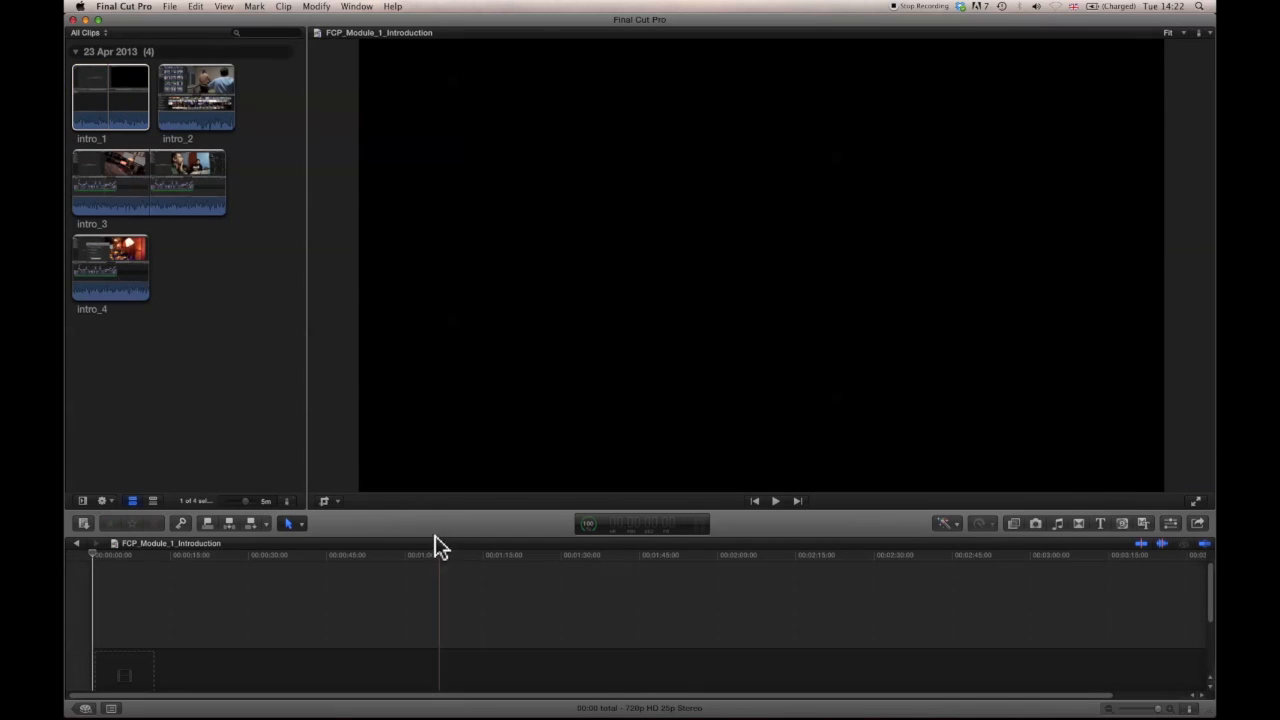
Enlarge the timeline area and place clip intro_1 followed by intro_2 at the start of the project.
drag(429, 511, 430, 459)
click(108, 96)
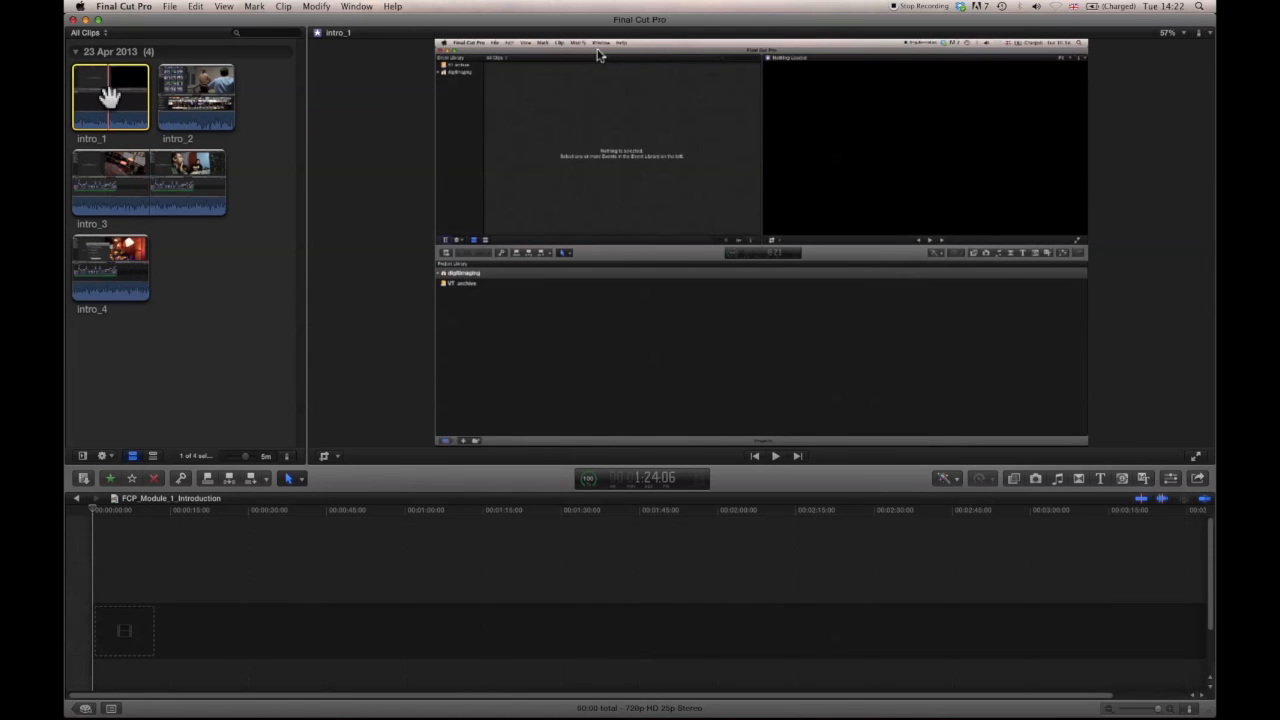
drag(108, 96, 103, 620)
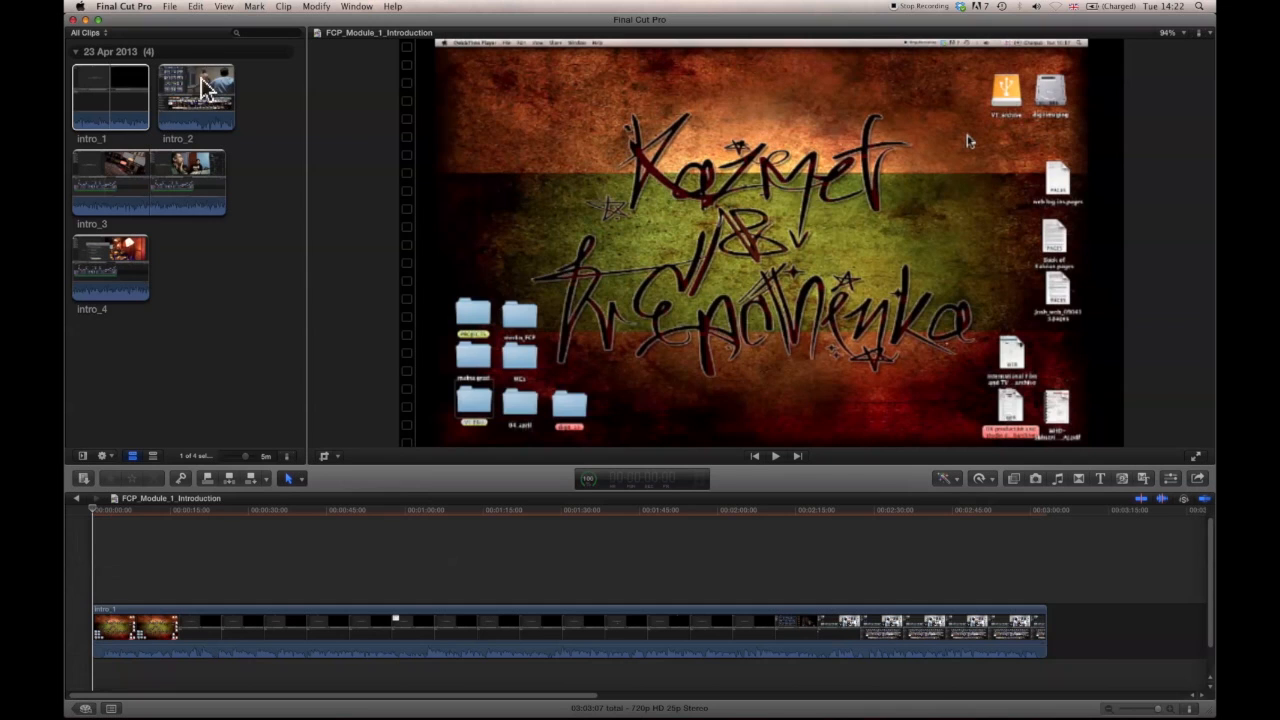
click(190, 106)
drag(195, 87, 1080, 640)
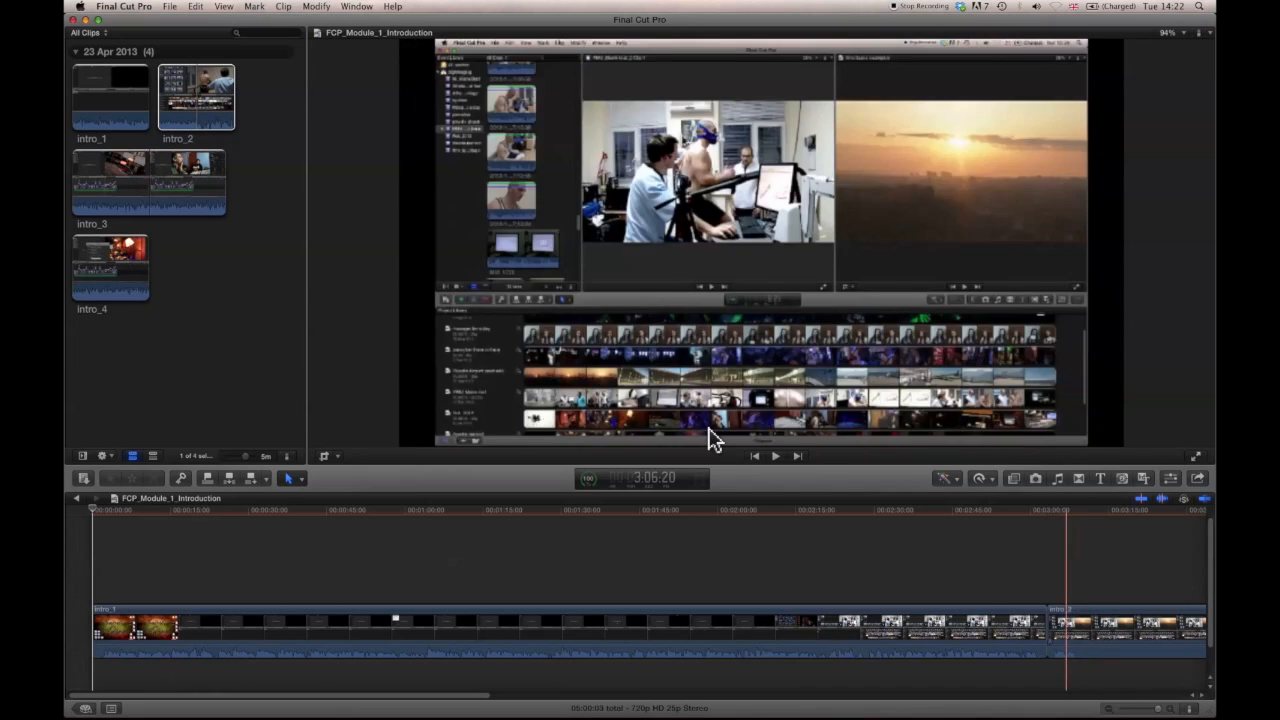
Append clips intro_3 and intro_4 in order after intro_2 in the project timeline.
click(152, 186)
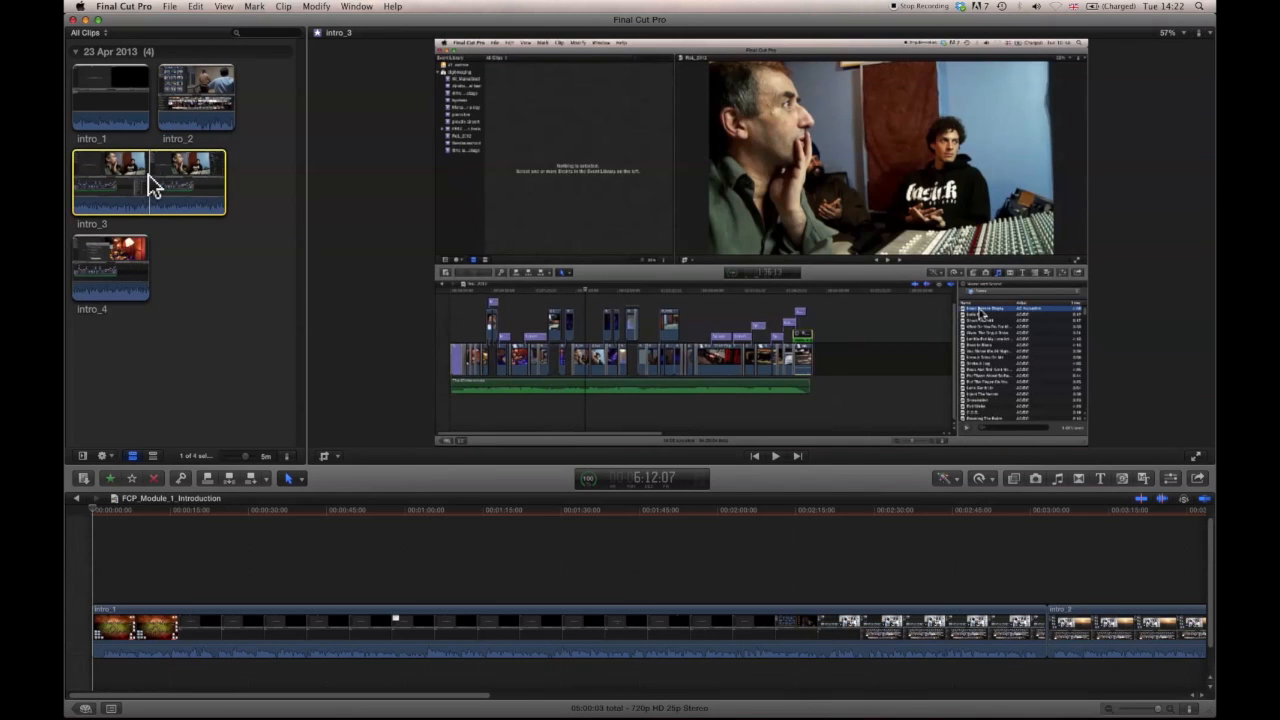
click(762, 585)
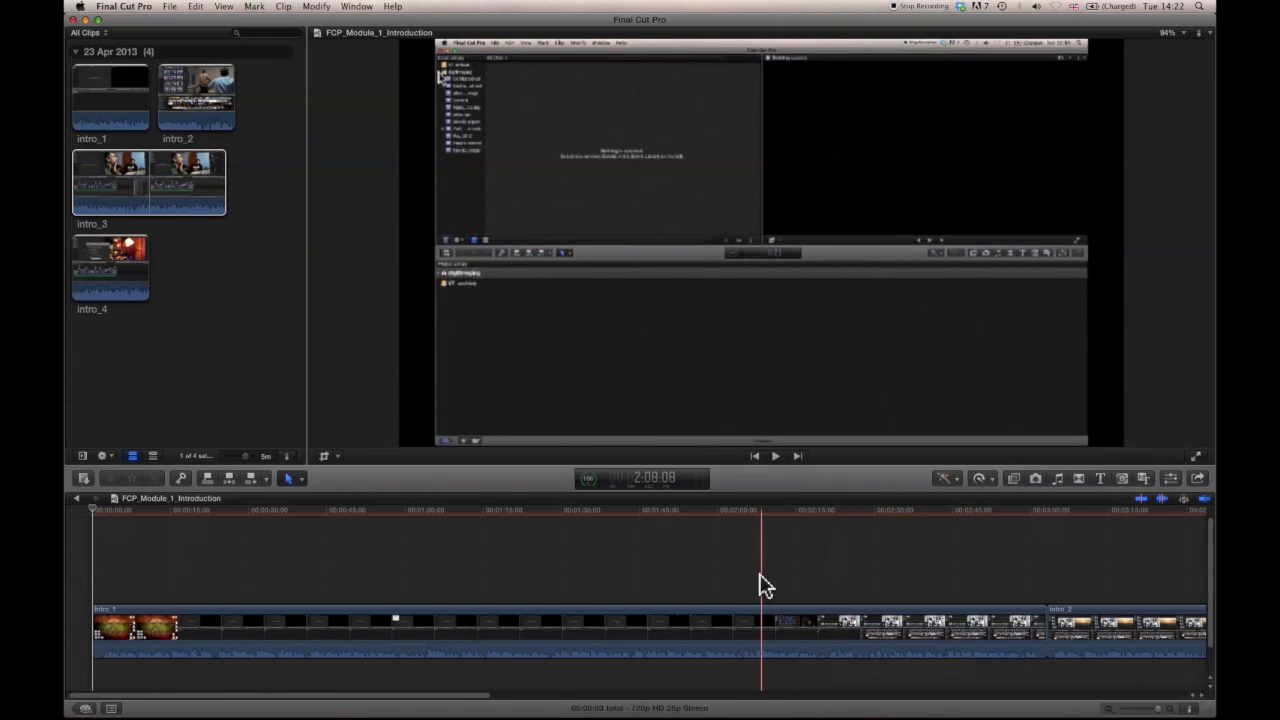
key(shift+z)
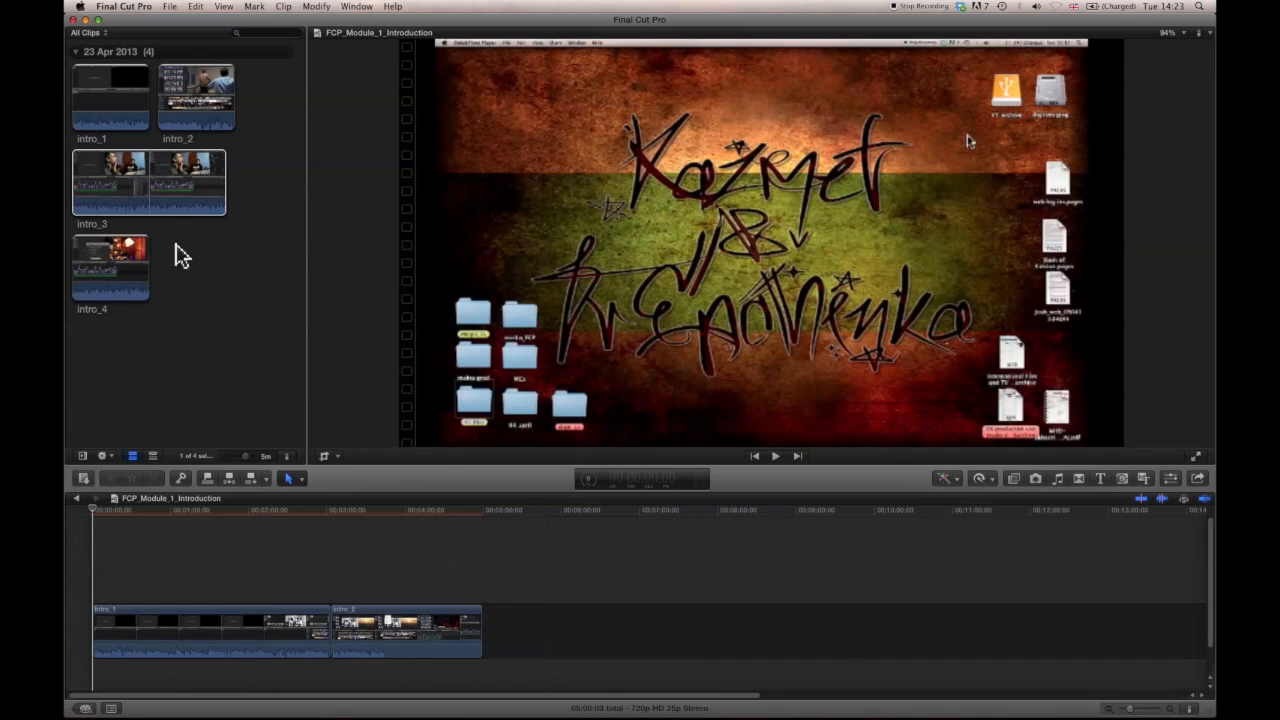
click(132, 172)
drag(480, 575, 491, 606)
click(545, 622)
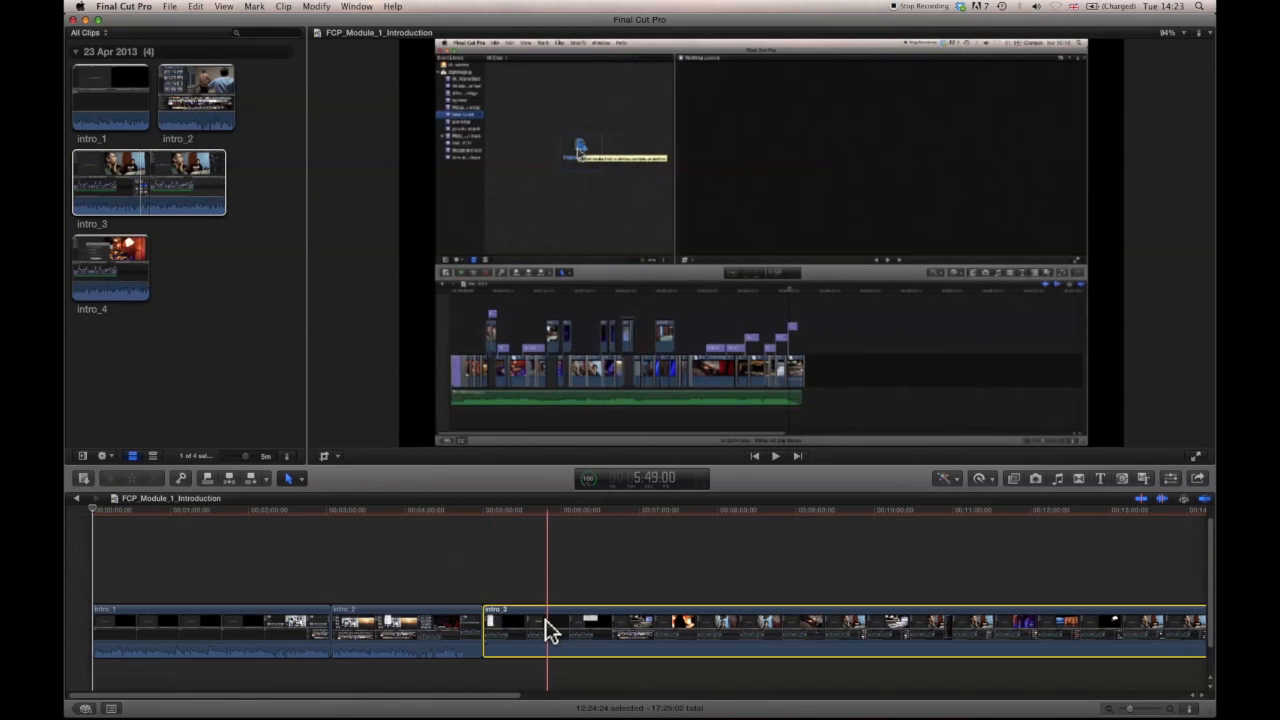
key(shift+z)
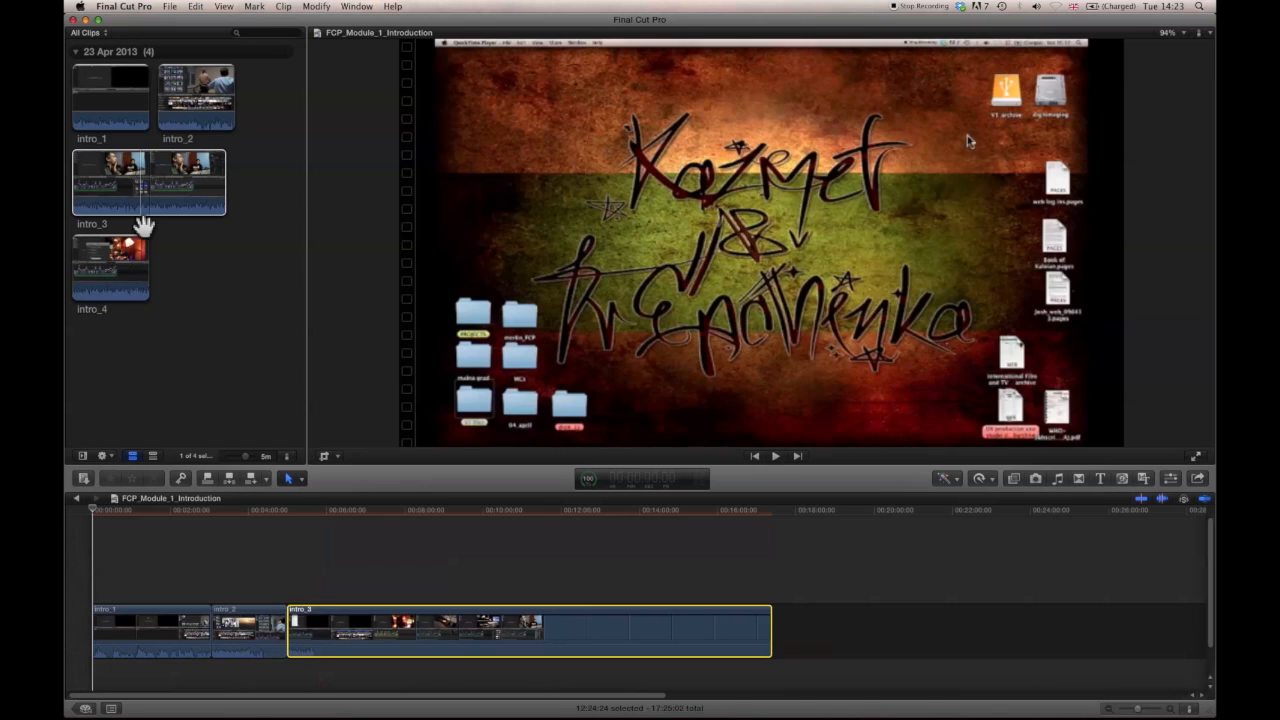
click(112, 263)
drag(112, 263, 808, 607)
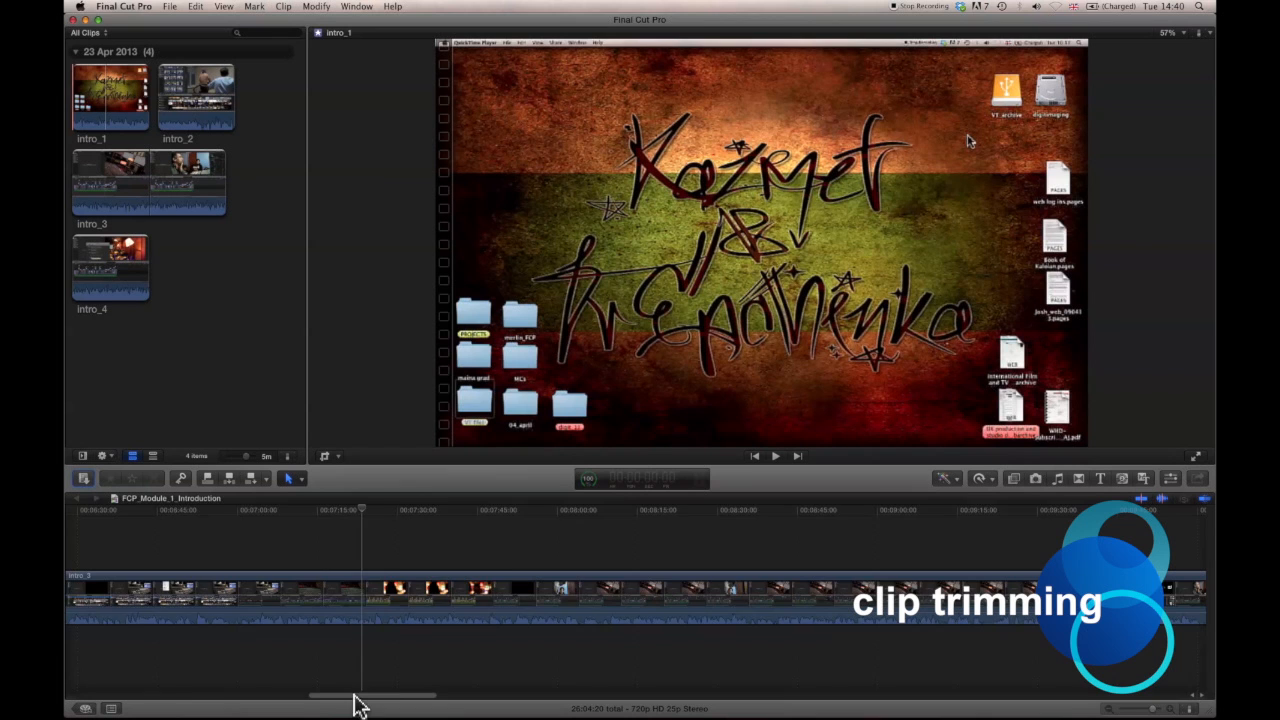
Play the opening of intro_1 in the timeline and mark the intended start point at about 2 seconds.
drag(354, 695, 83, 671)
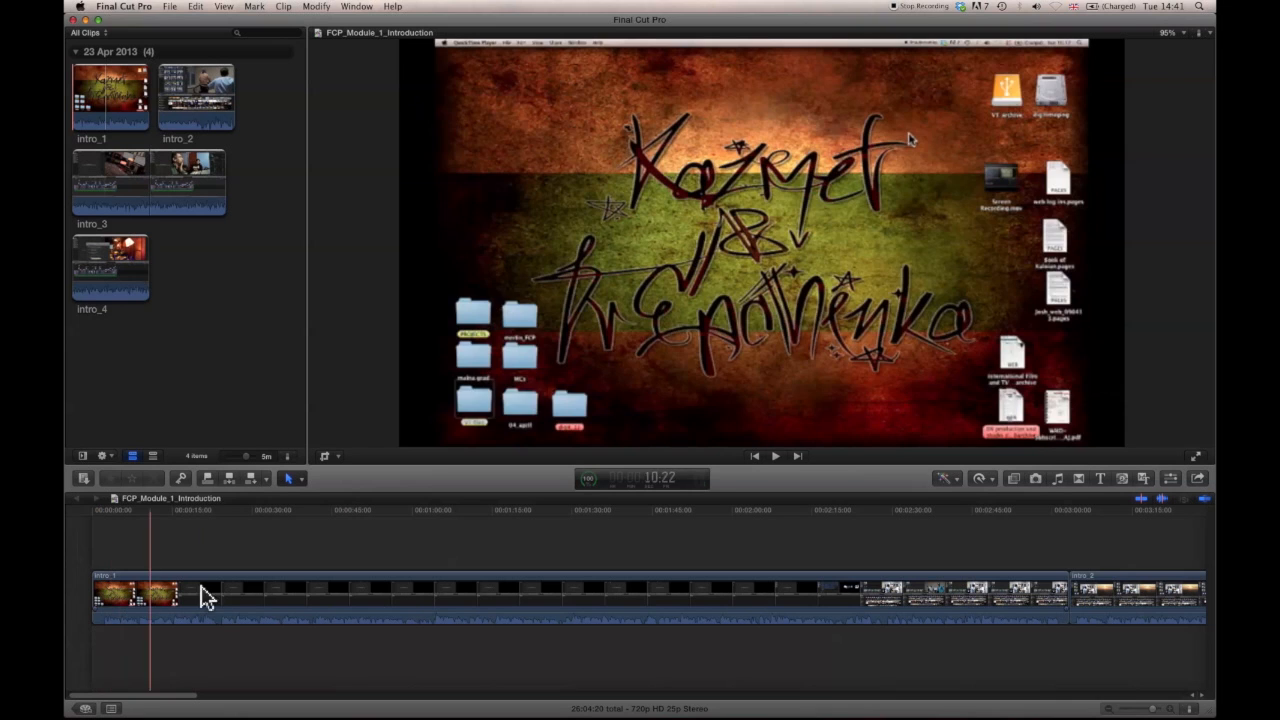
key(space)
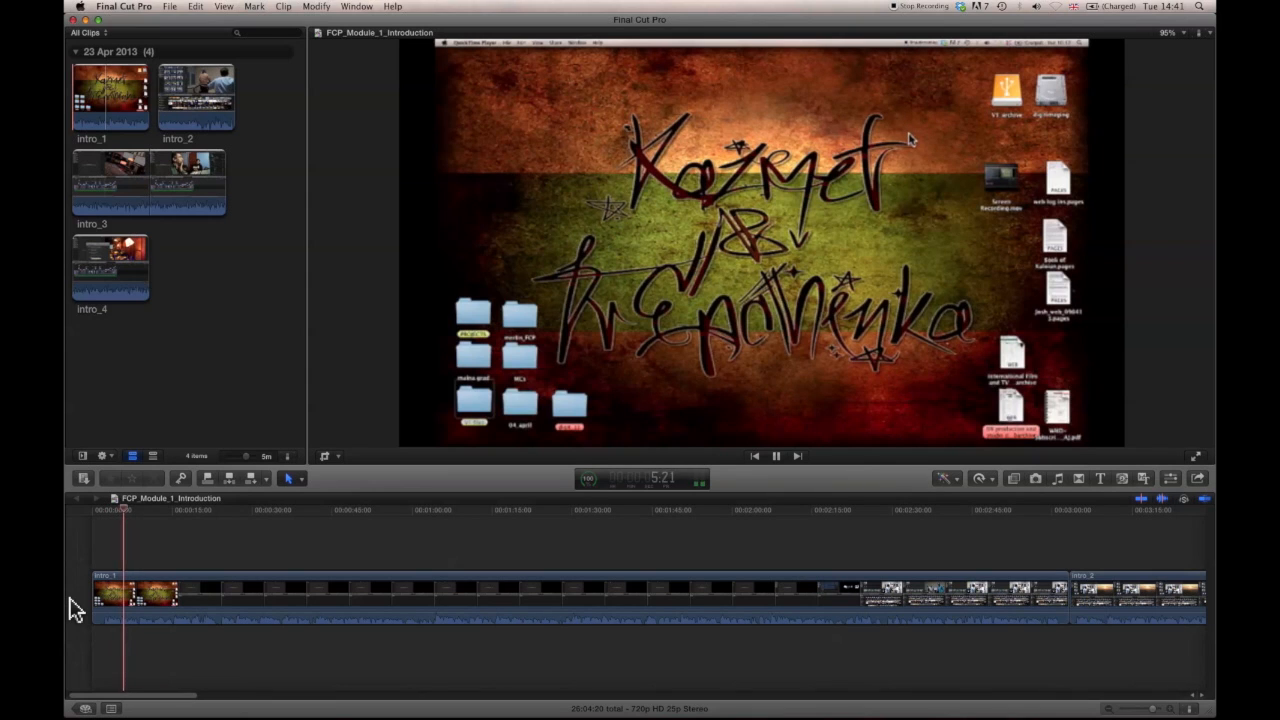
key(space)
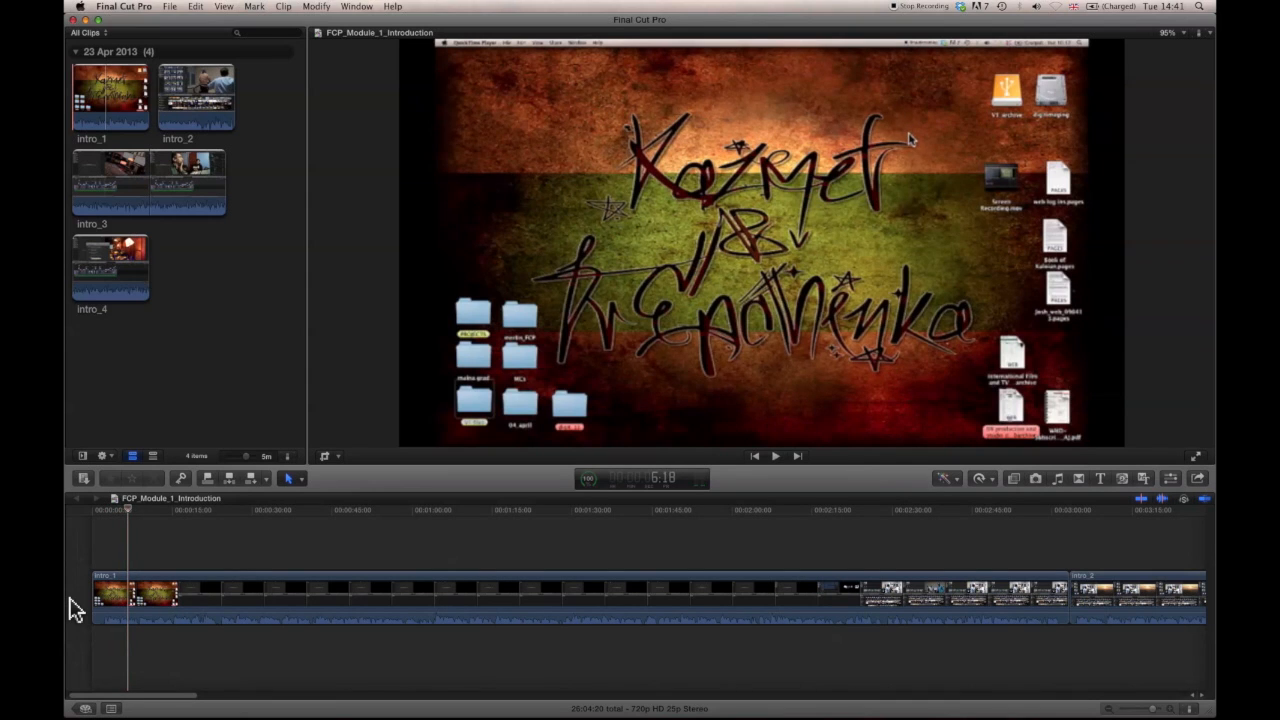
key(super+equal)
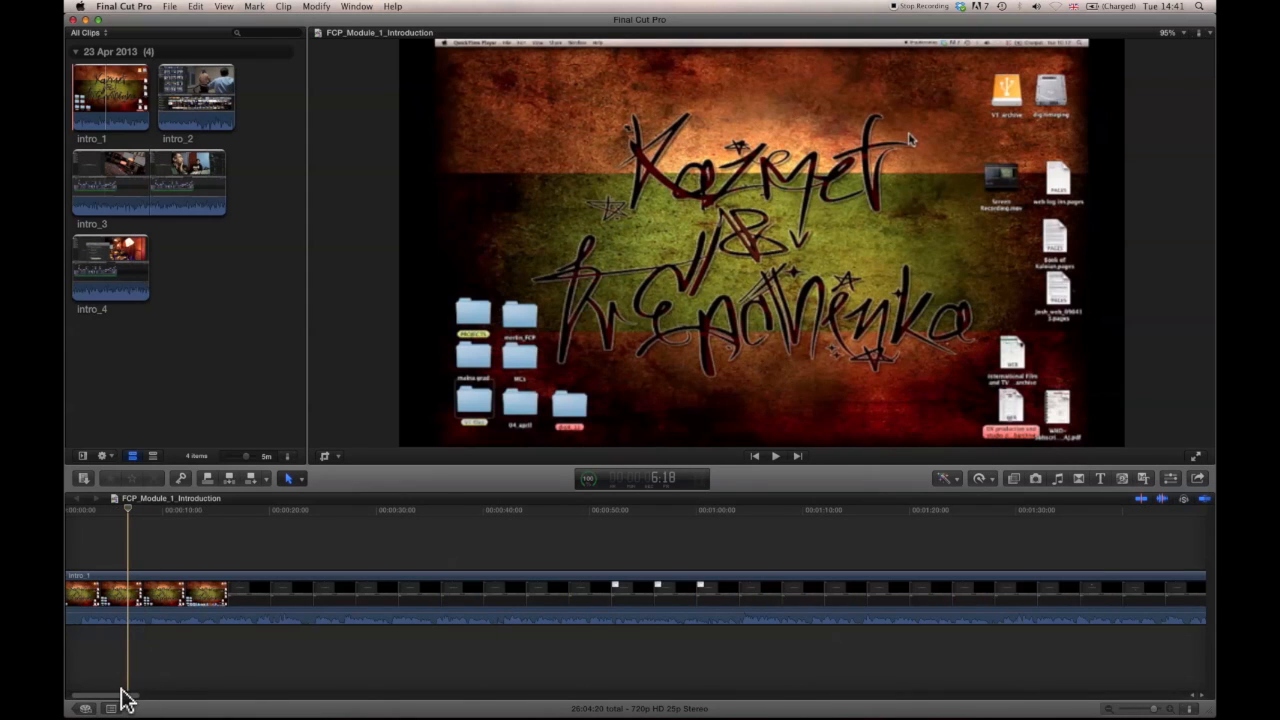
drag(122, 692, 94, 689)
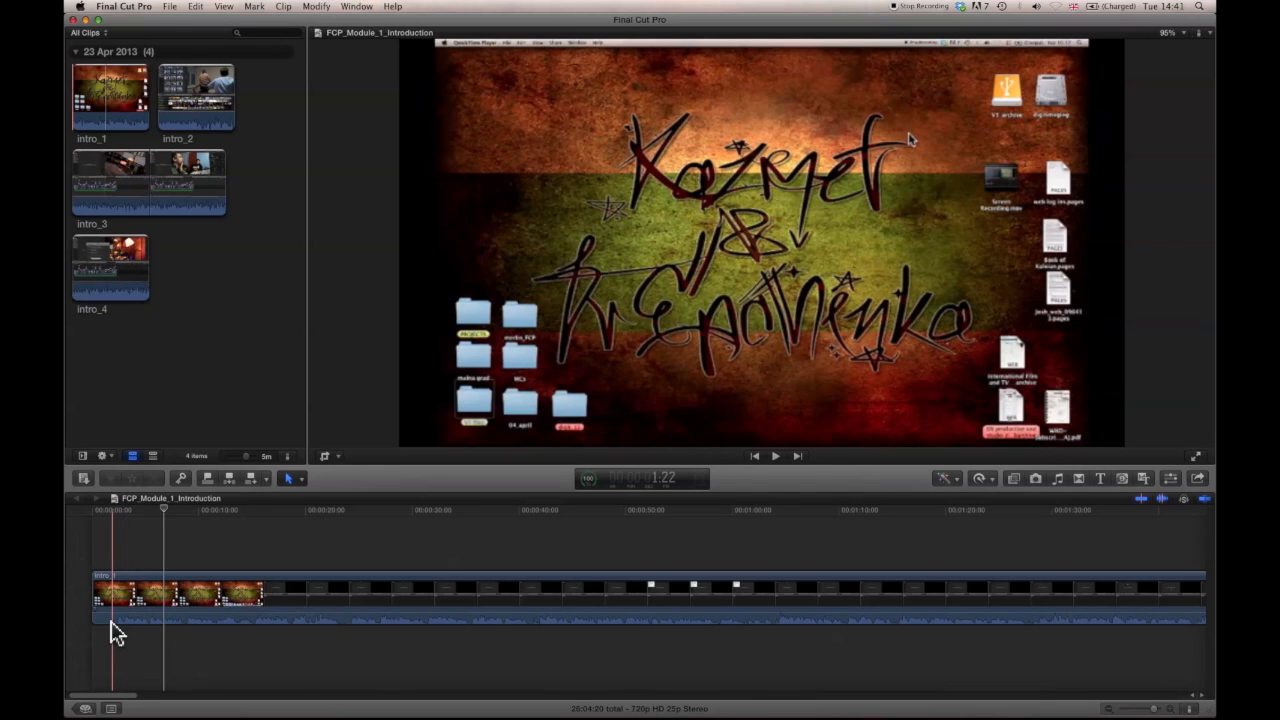
key(super+equal)
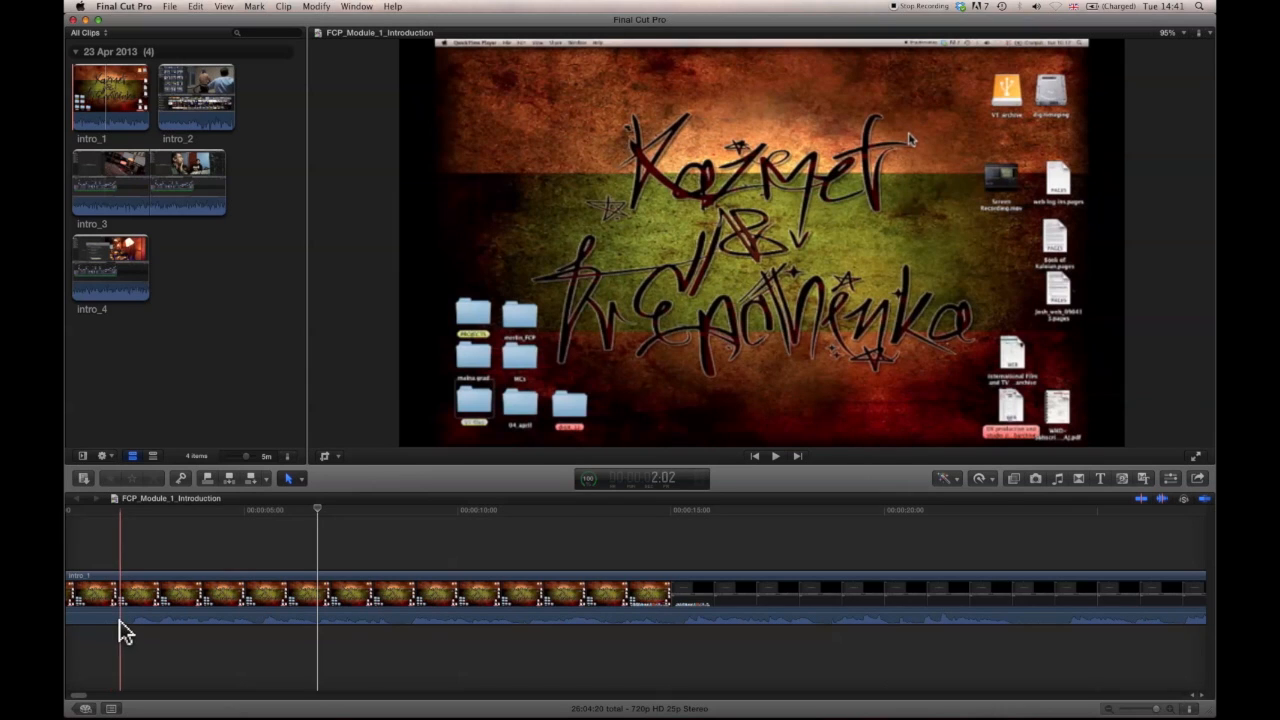
key(space)
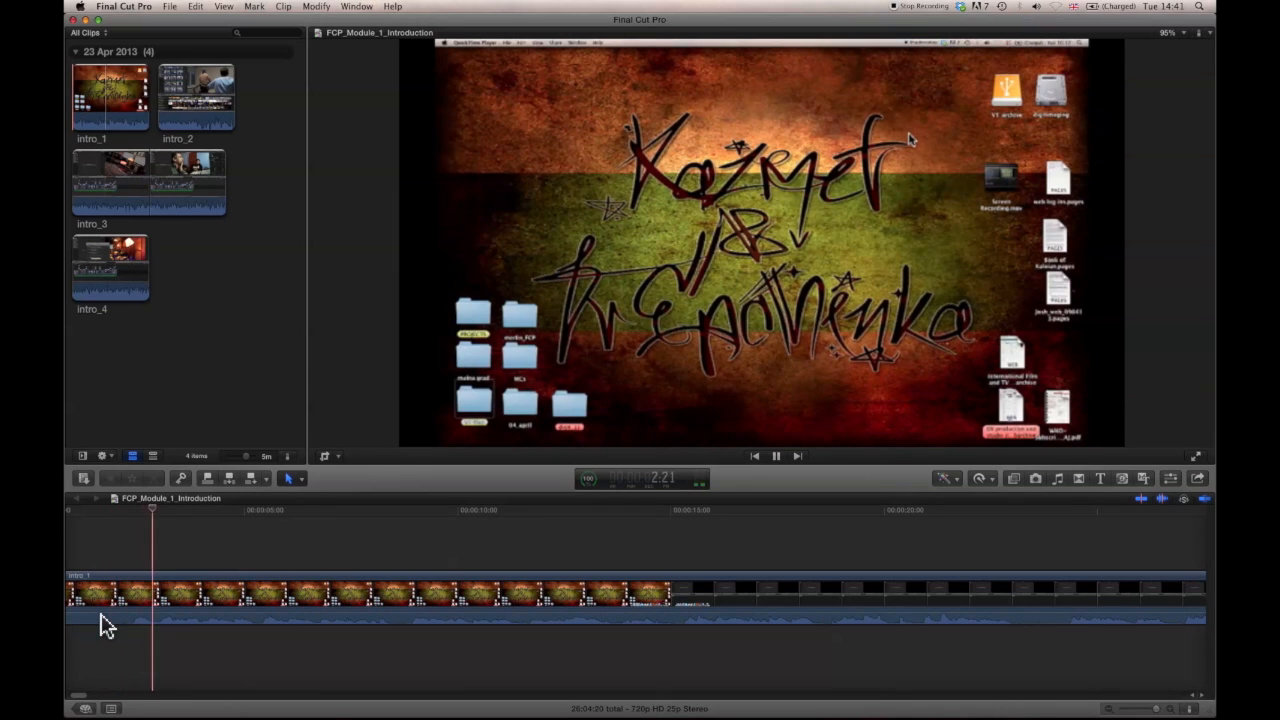
click(118, 585)
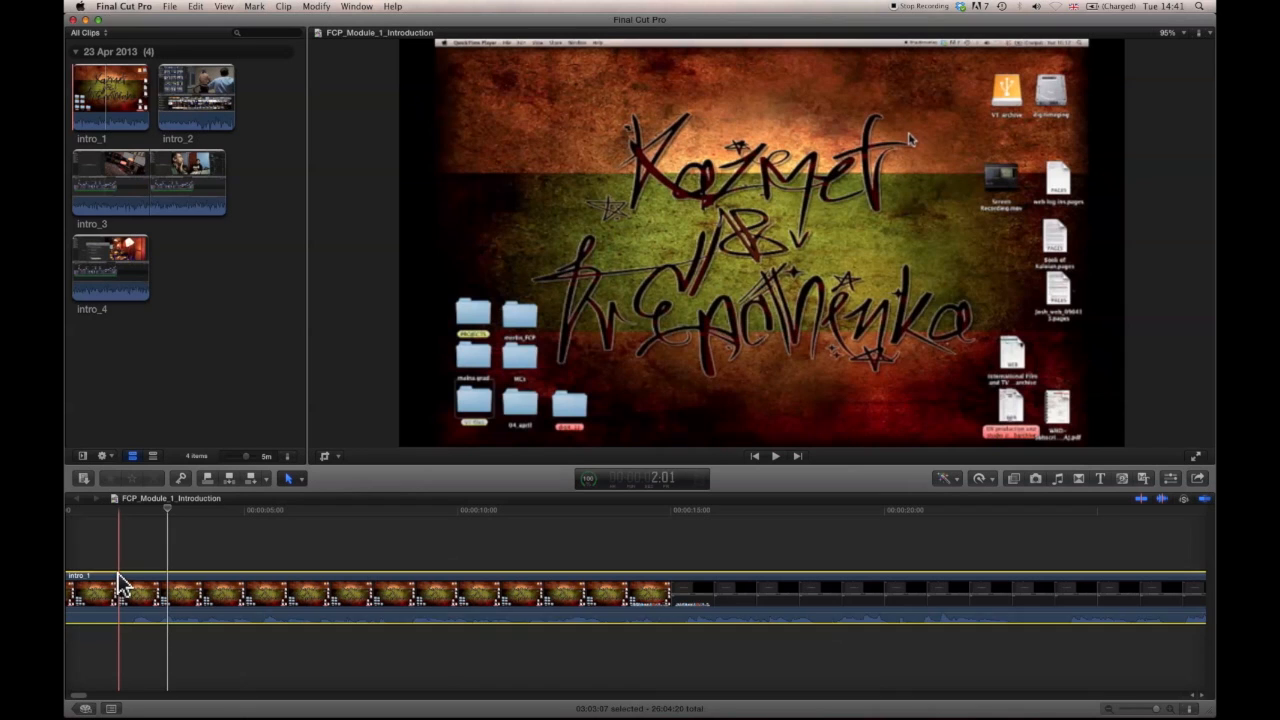
click(119, 510)
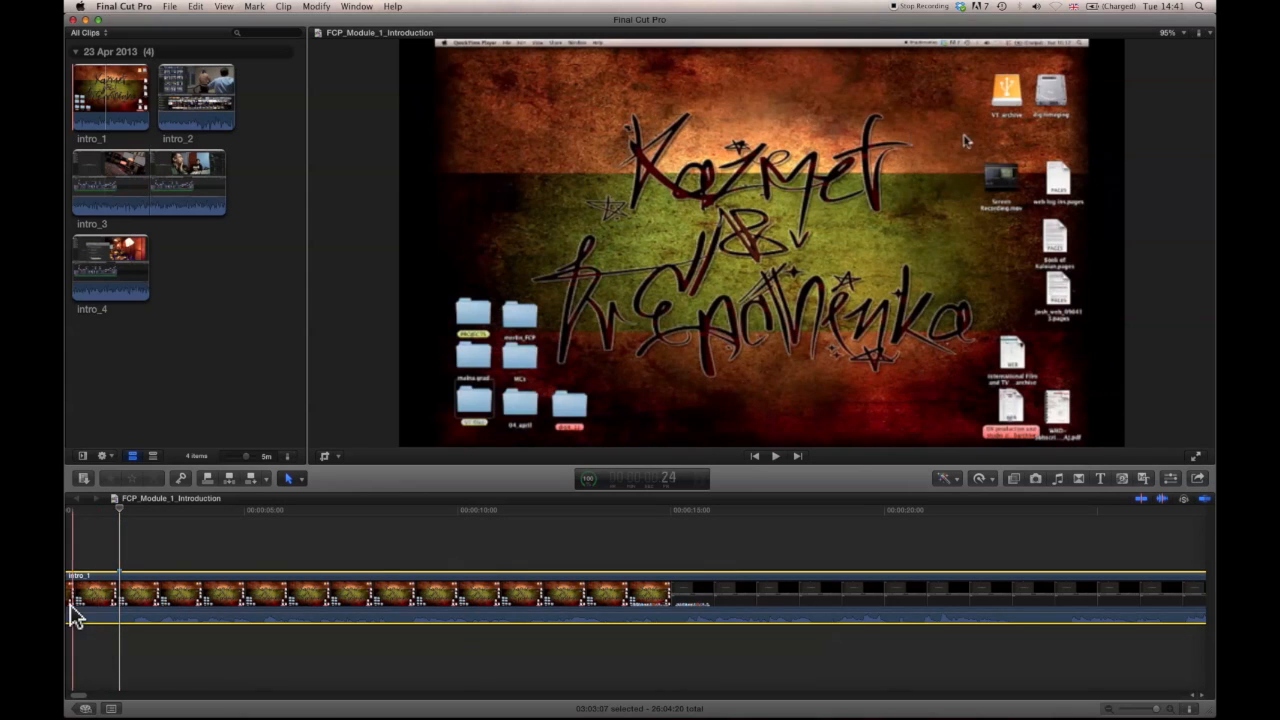
Trim the start of intro_1 to the marker at about 2 seconds and play back the new opening.
scroll(80, 704, left, 3)
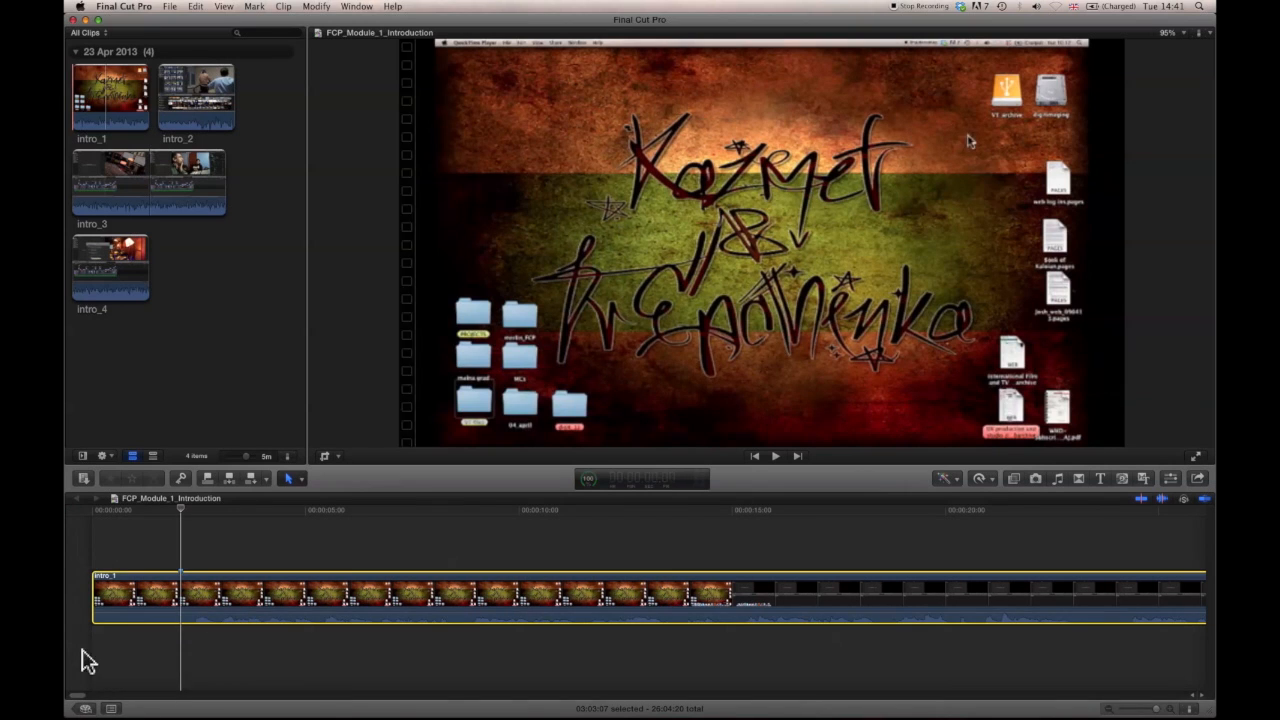
click(263, 518)
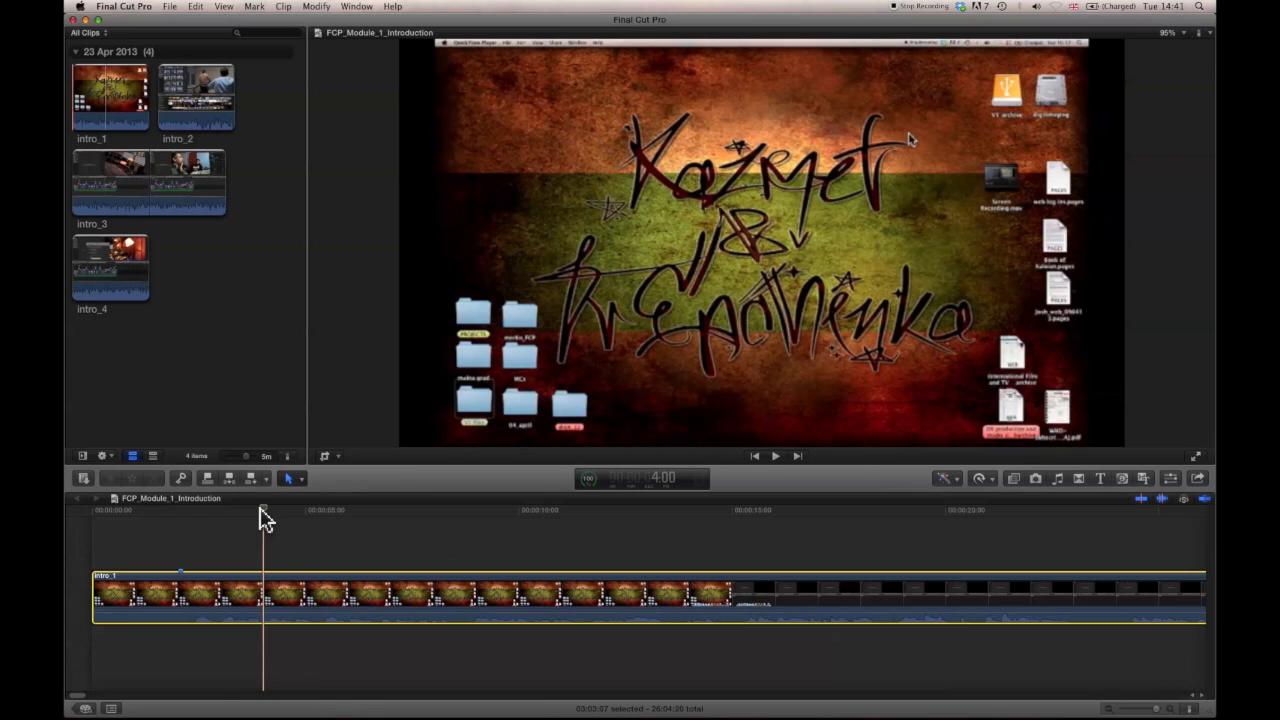
drag(94, 591, 180, 592)
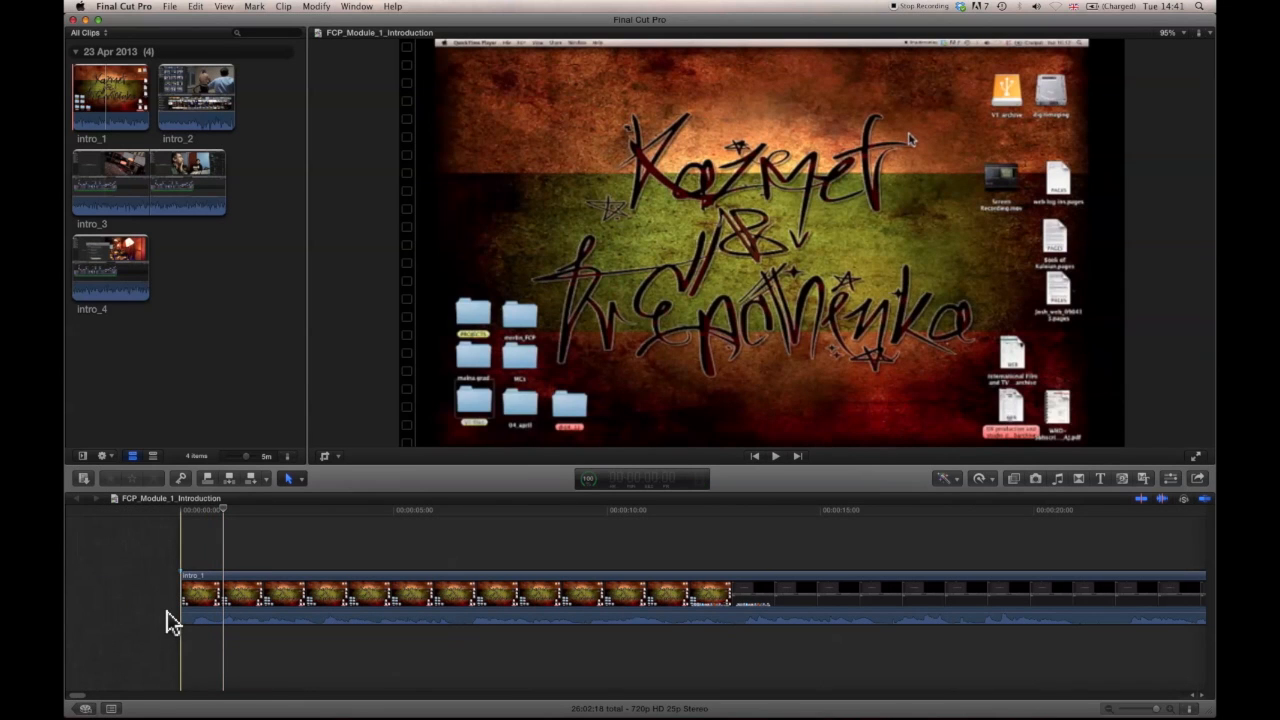
key(space)
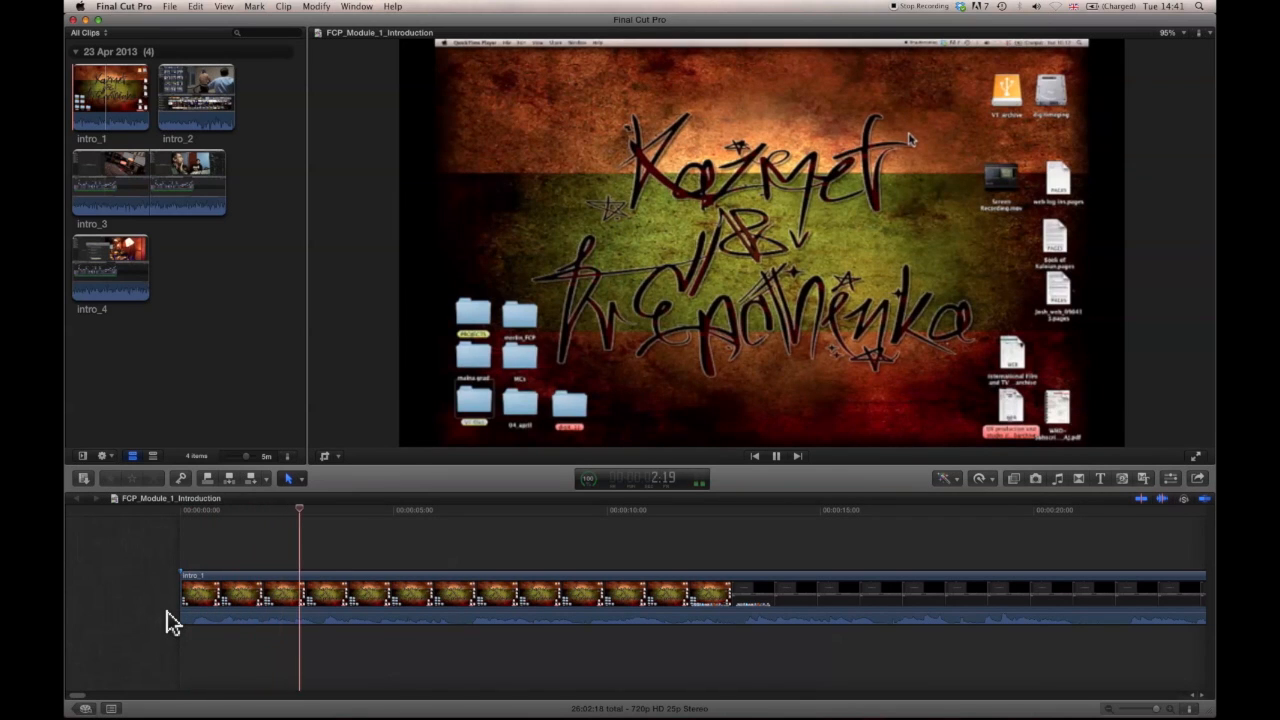
key(space)
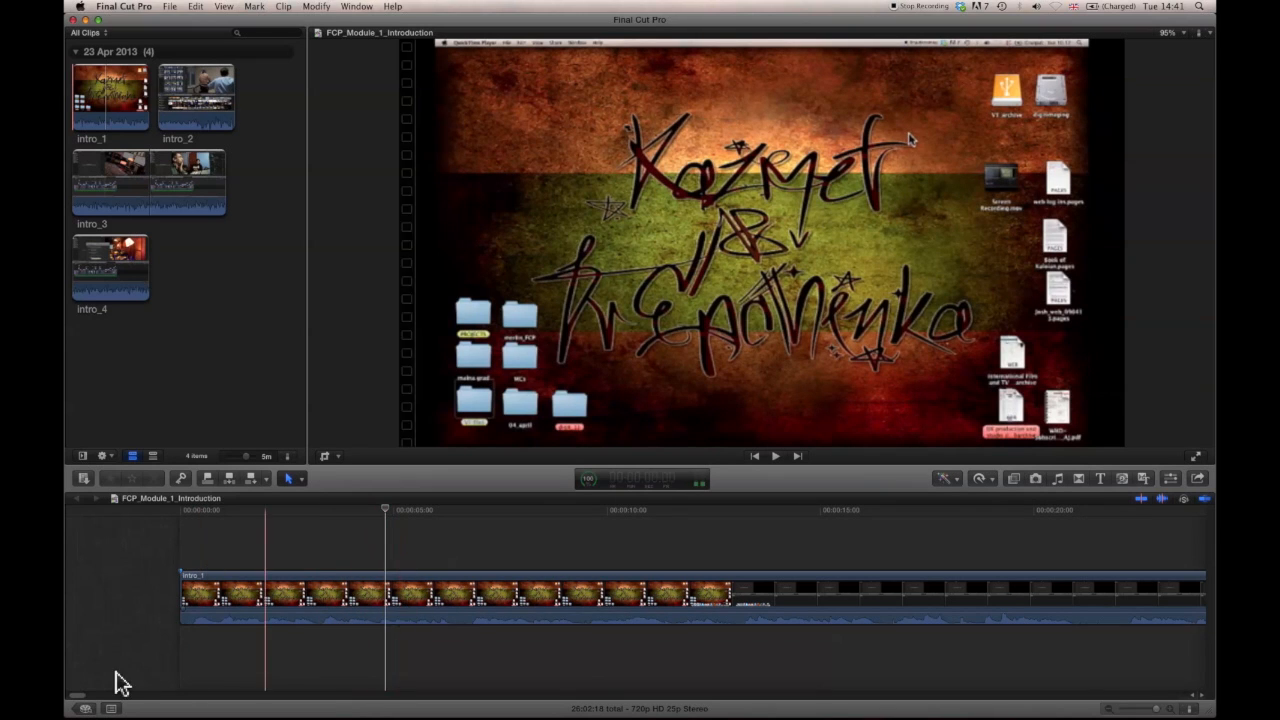
Try shortening intro_1 by pulling its end back to about 1:42, and undo the trim.
drag(76, 695, 122, 695)
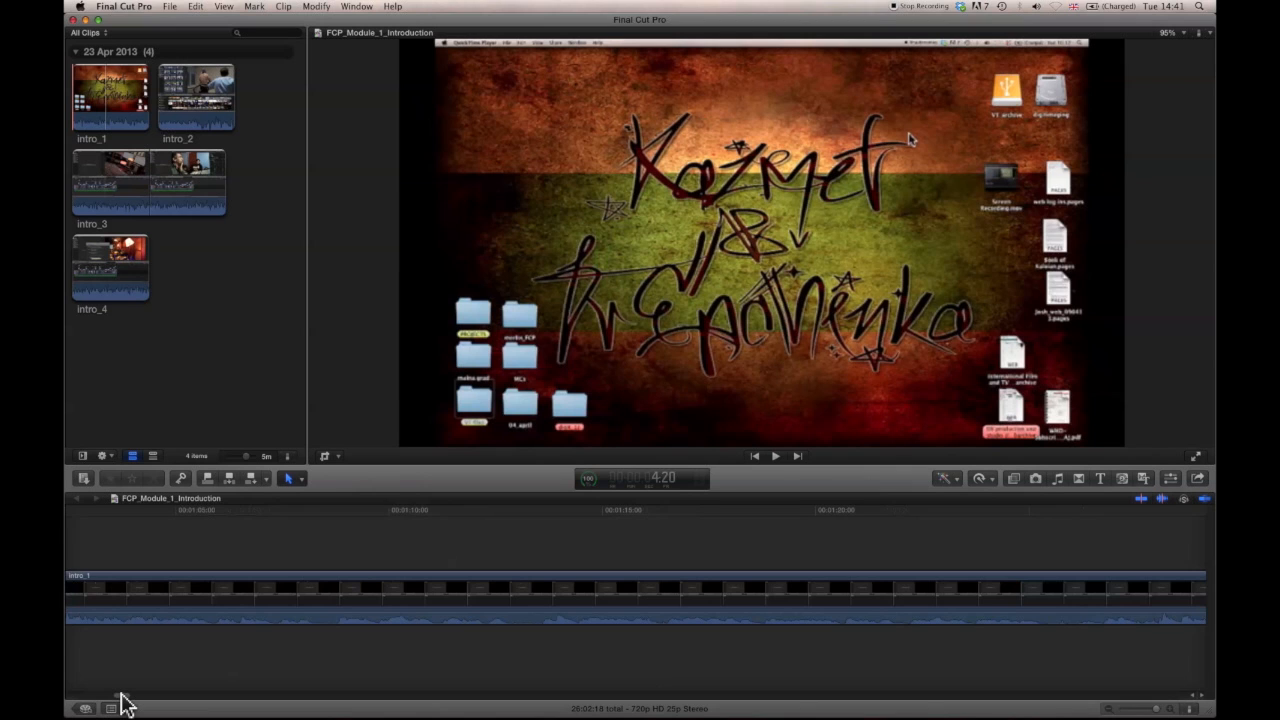
key(super+minus)
key(super+minus)
key(super+minus)
key(super+minus)
key(super+minus)
key(super+minus)
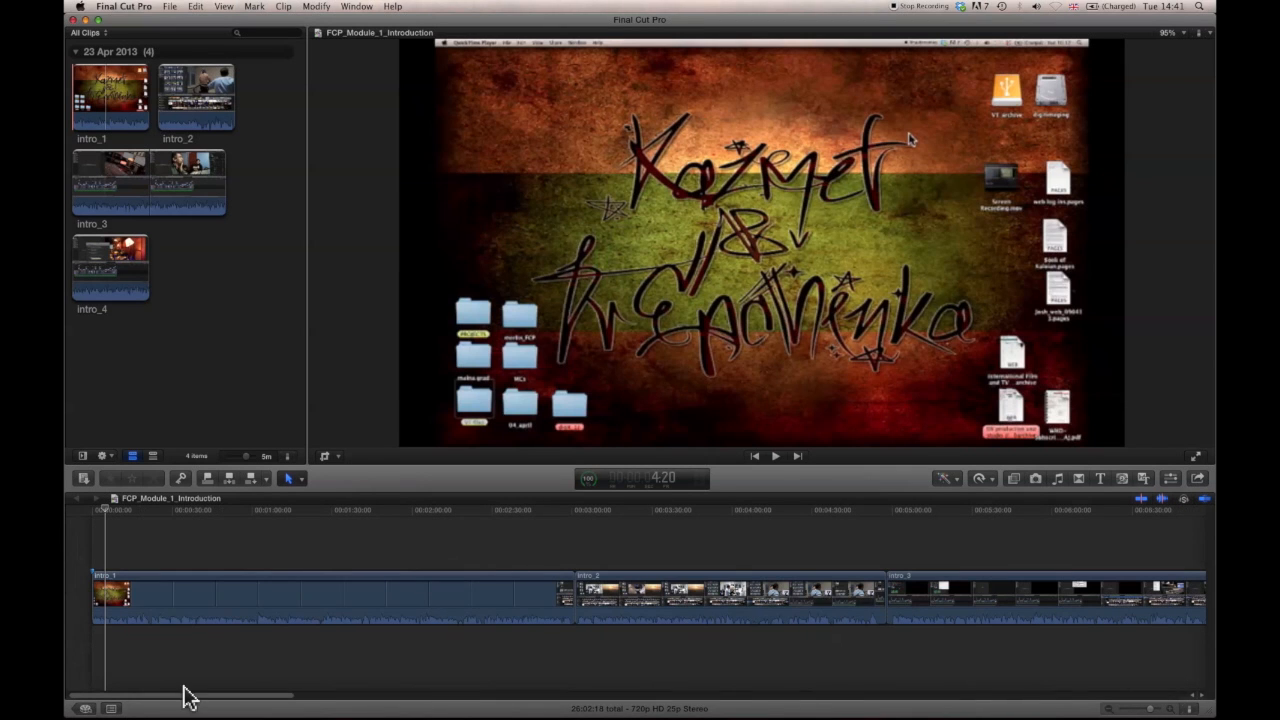
drag(566, 590, 358, 600)
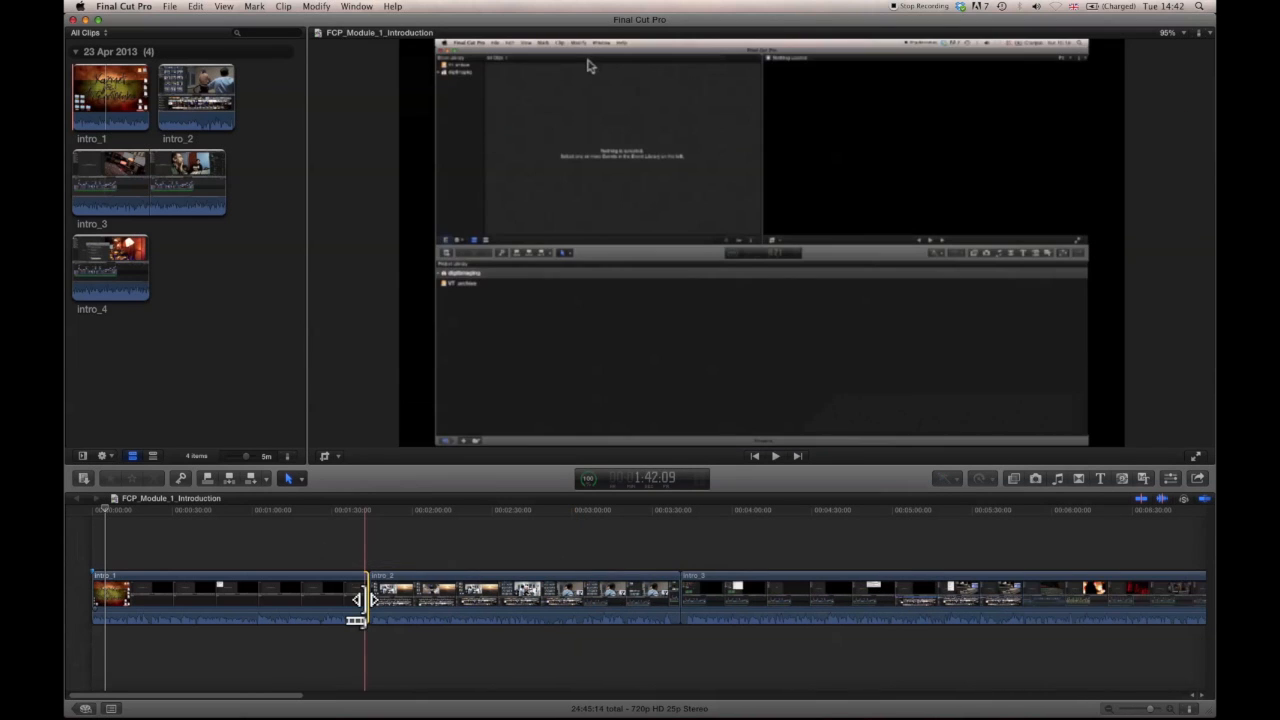
key(super+z)
Use the Blade tool to cut intro_1 at two marked points, about 2:13 and 2:40.
click(588, 596)
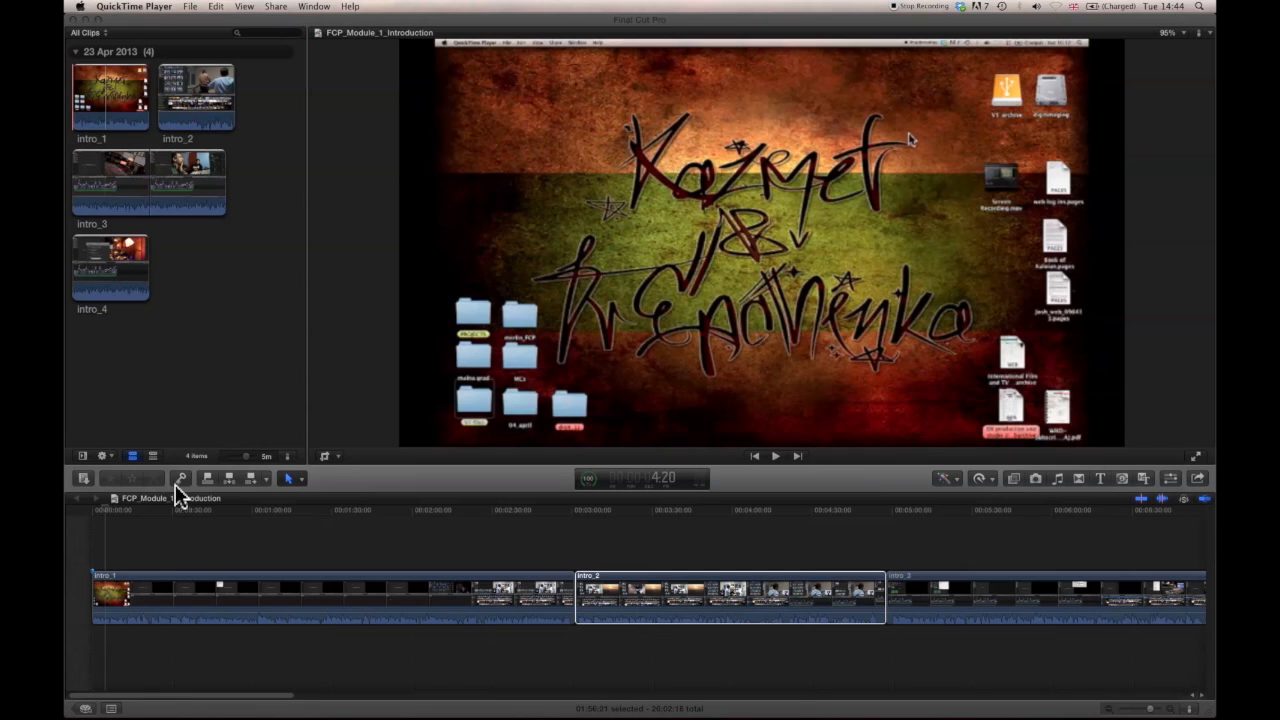
click(301, 480)
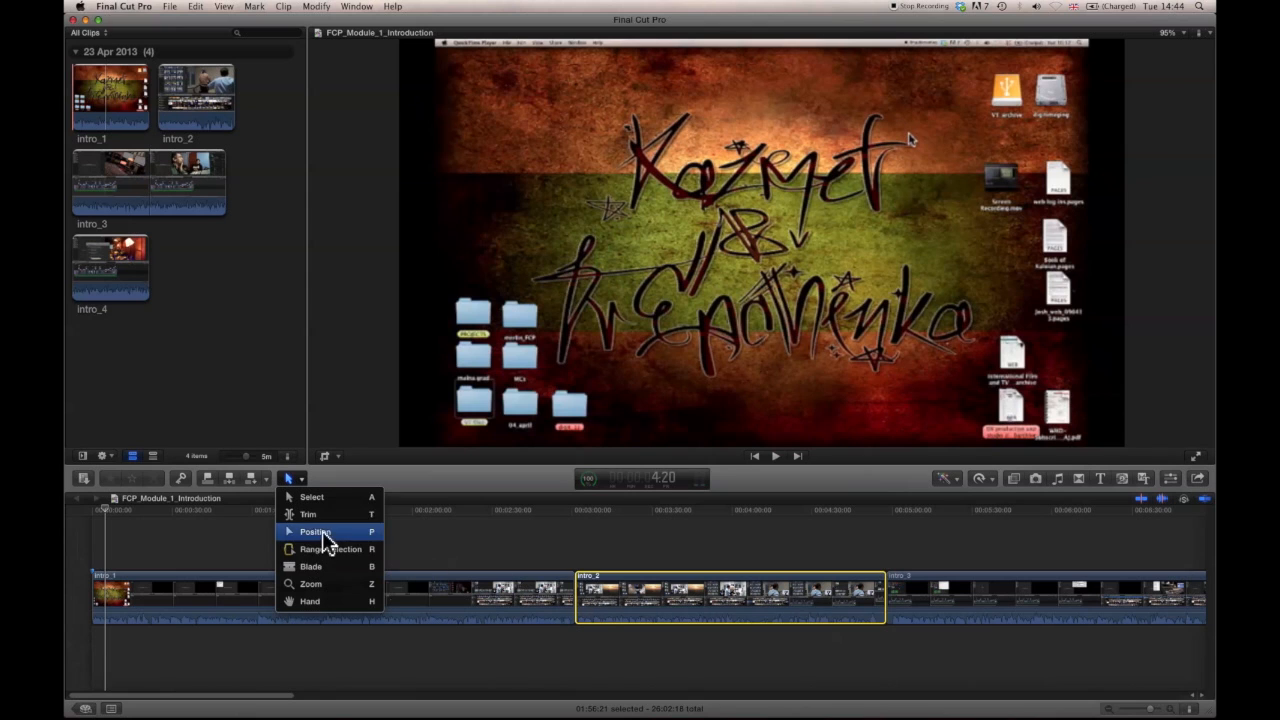
click(316, 567)
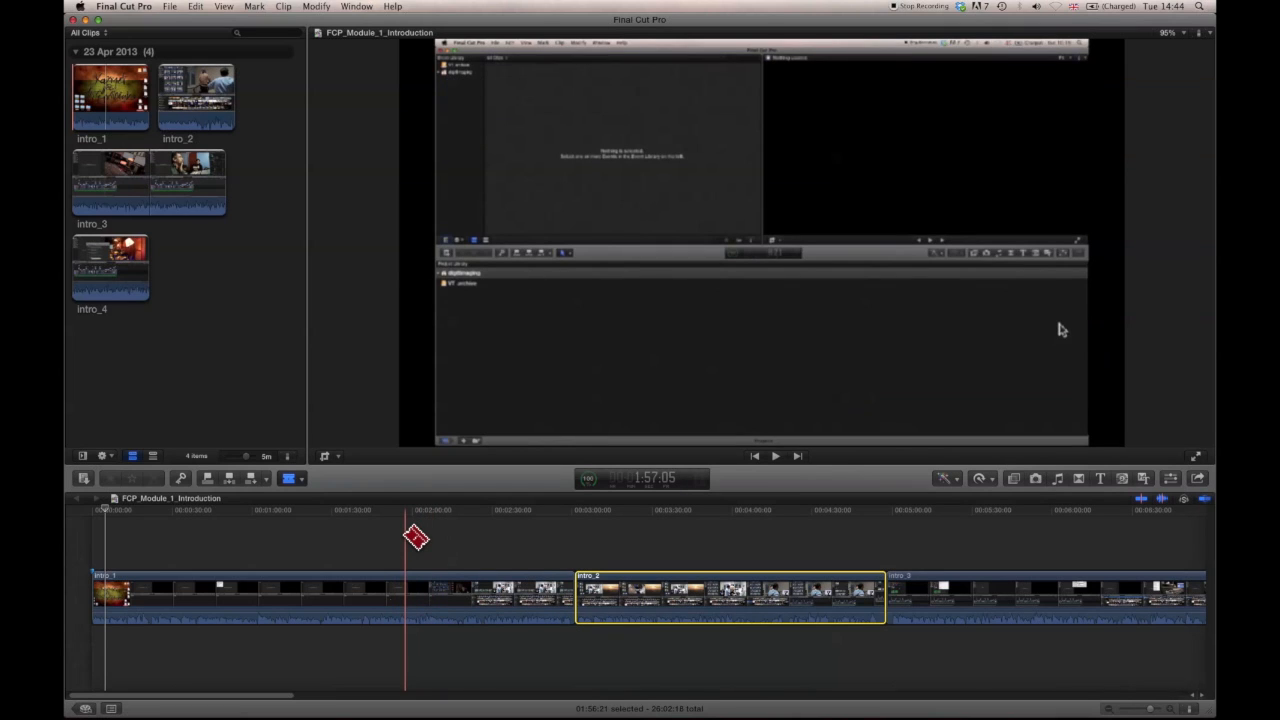
click(521, 591)
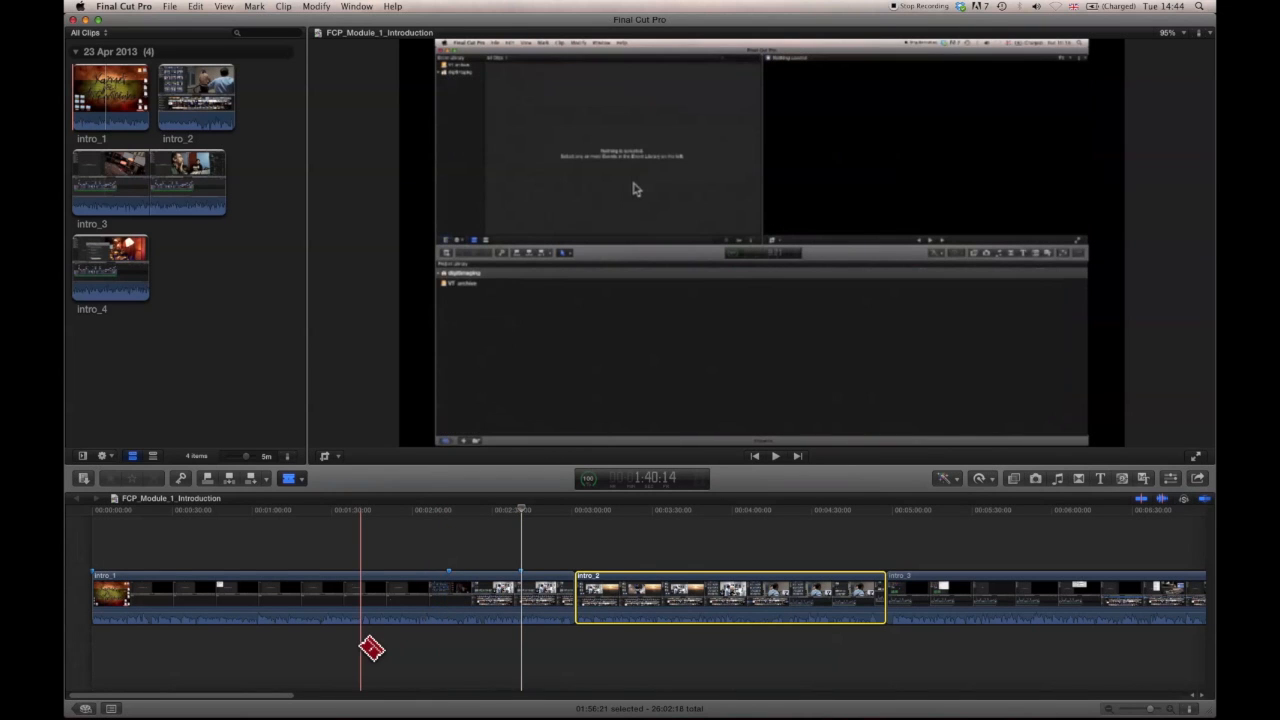
key(a)
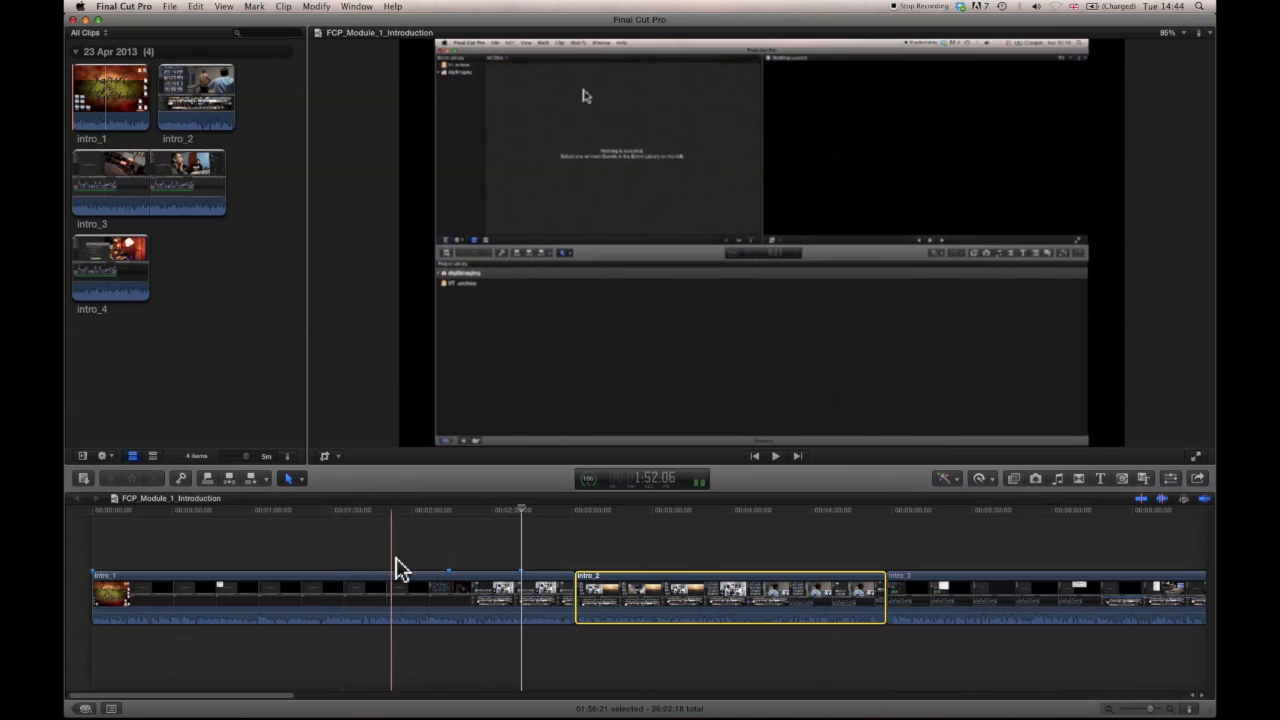
key(b)
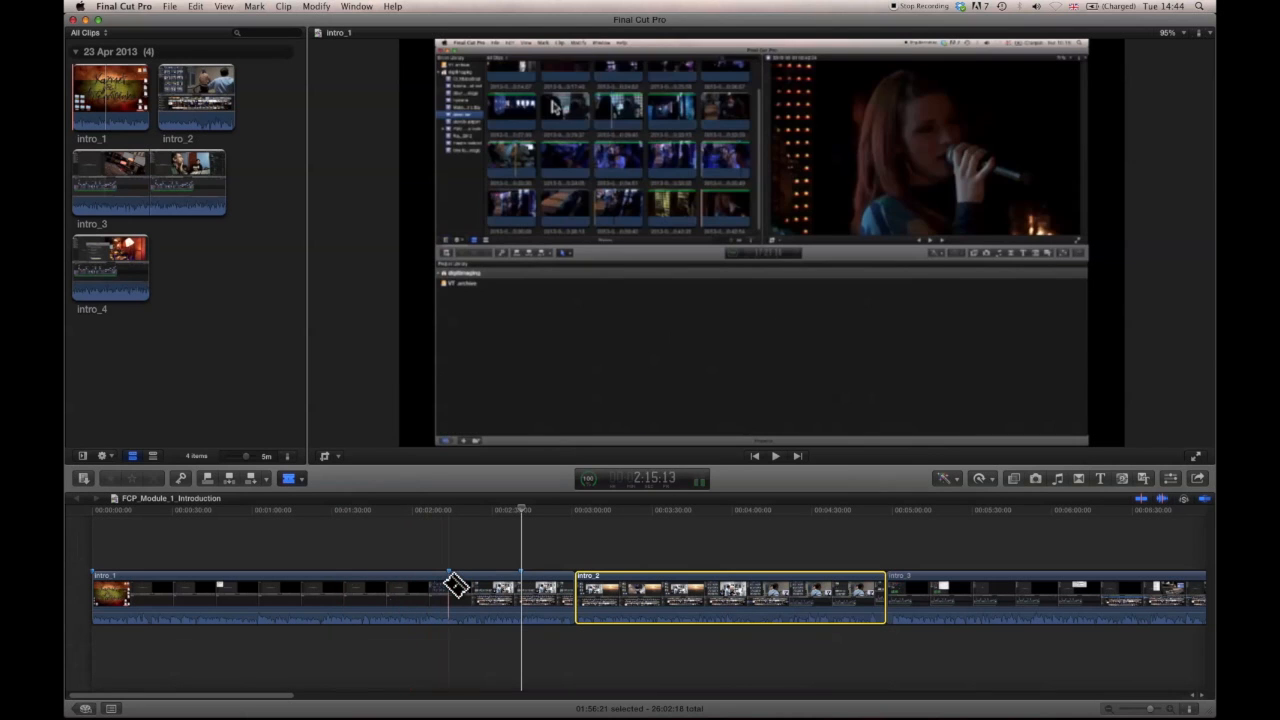
click(450, 586)
click(523, 589)
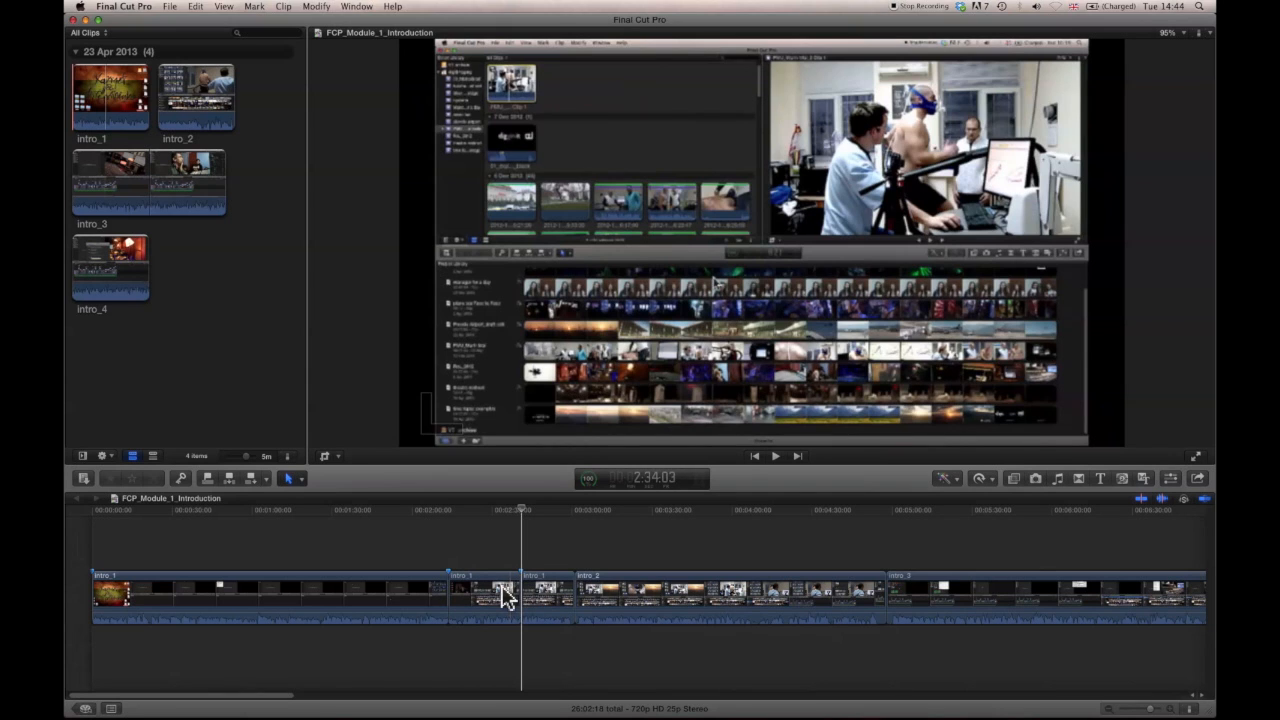
Delete the middle section of intro_1 between the two cuts, and undo the deletion and the cuts.
key(a)
click(503, 597)
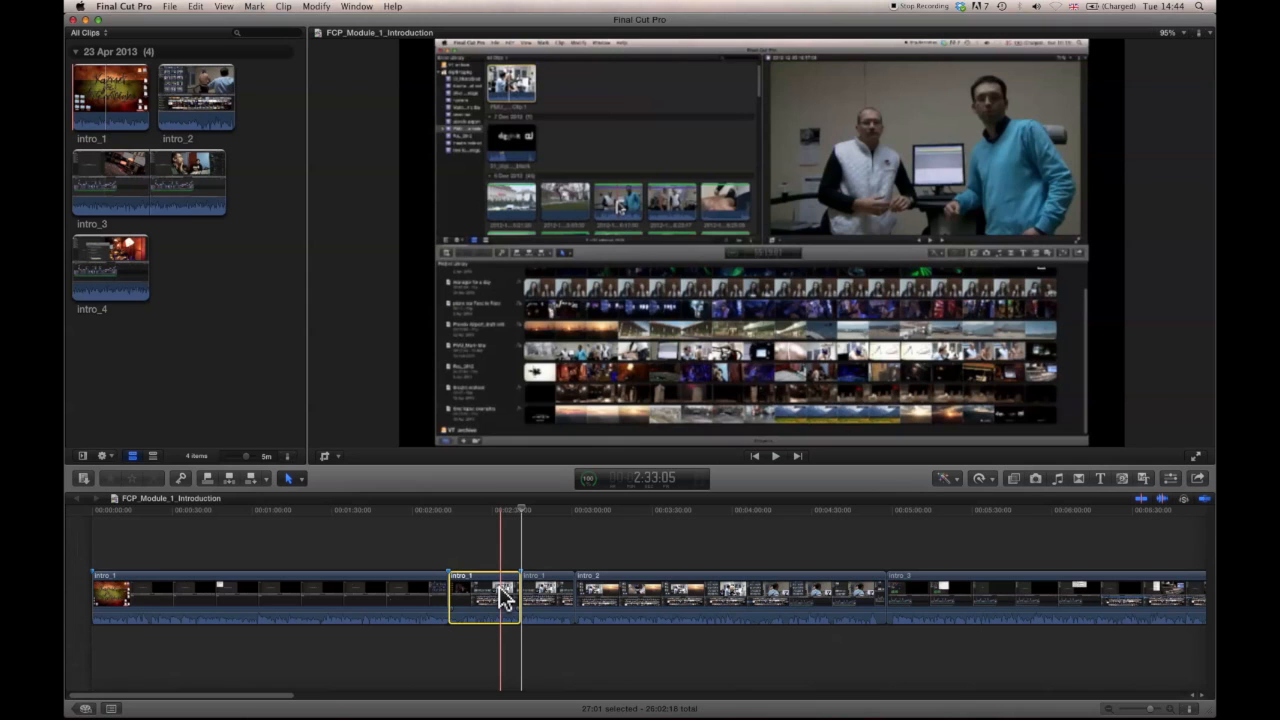
key(Delete)
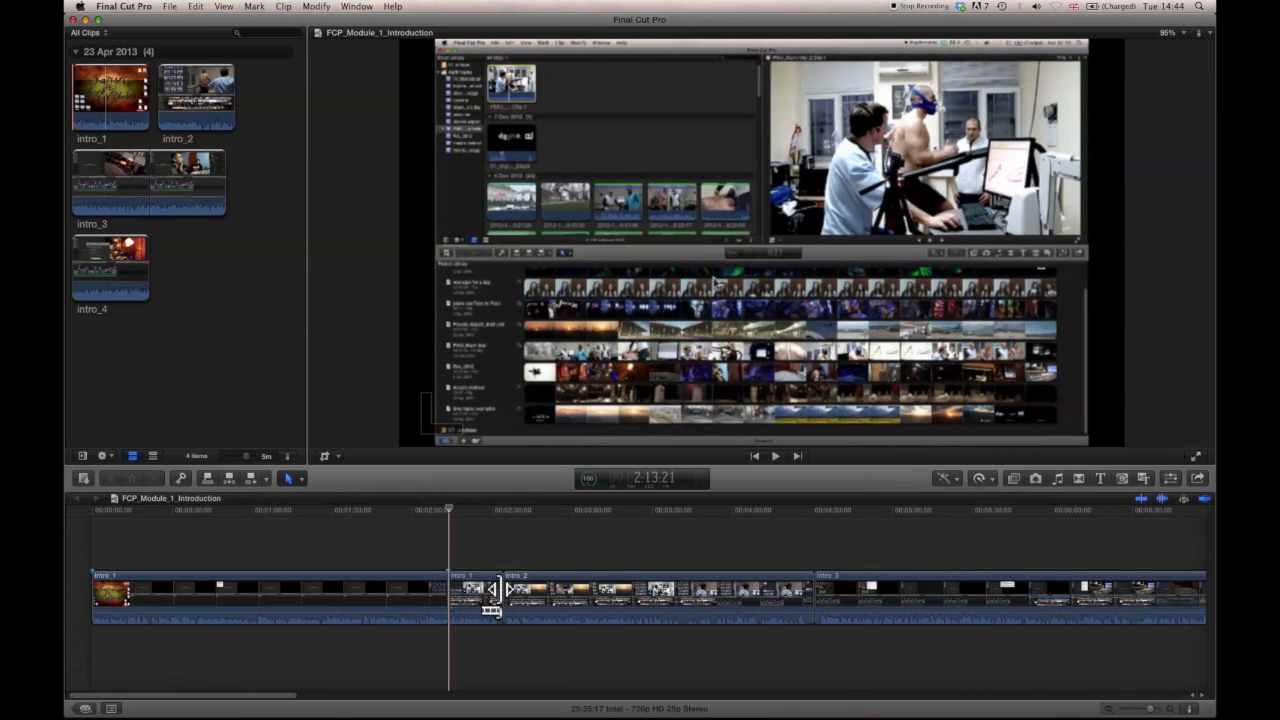
key(super+z)
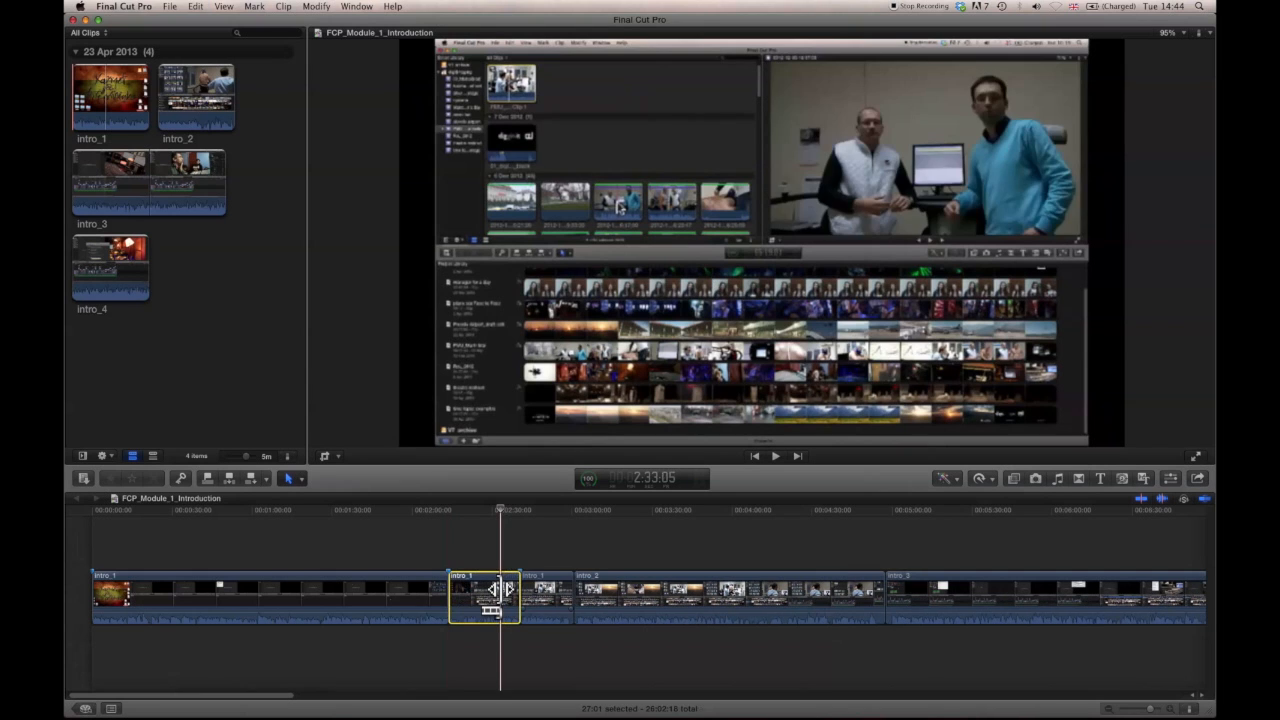
key(super+z)
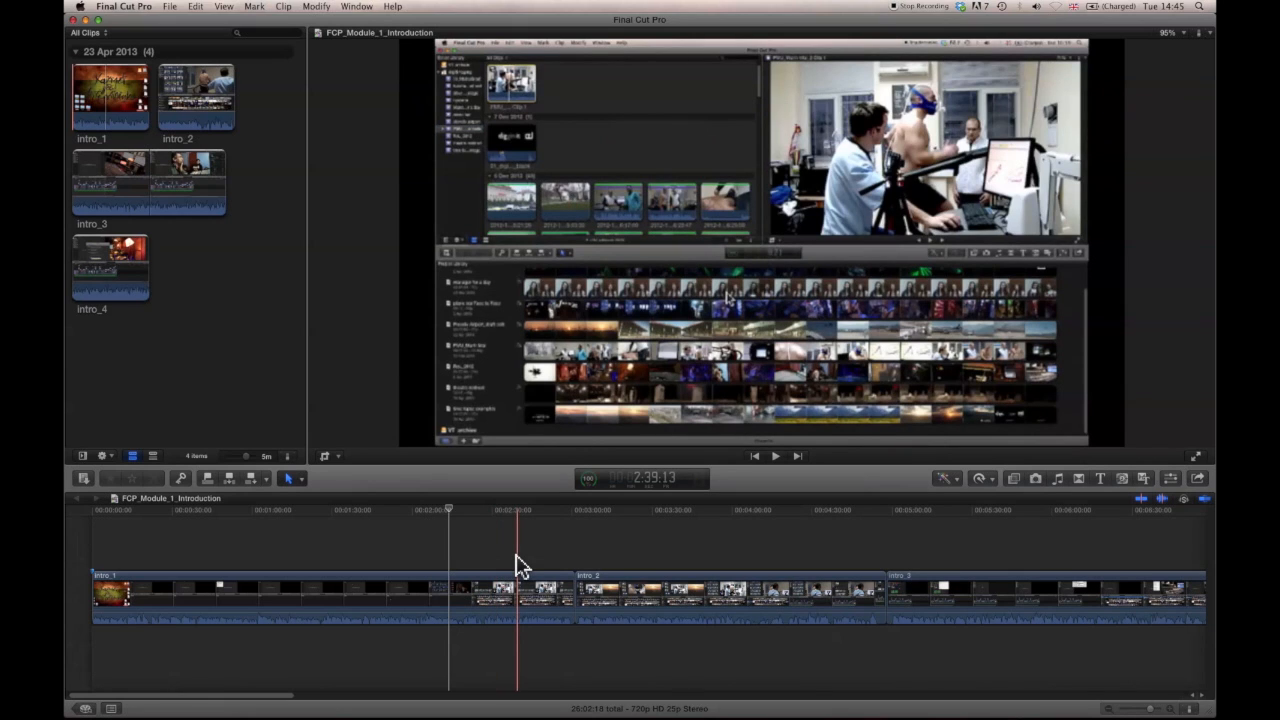
Use the Blade tool to cut intro_3 at 9:21:03 and 10:22:08 in the project timeline.
drag(1155, 711, 1136, 710)
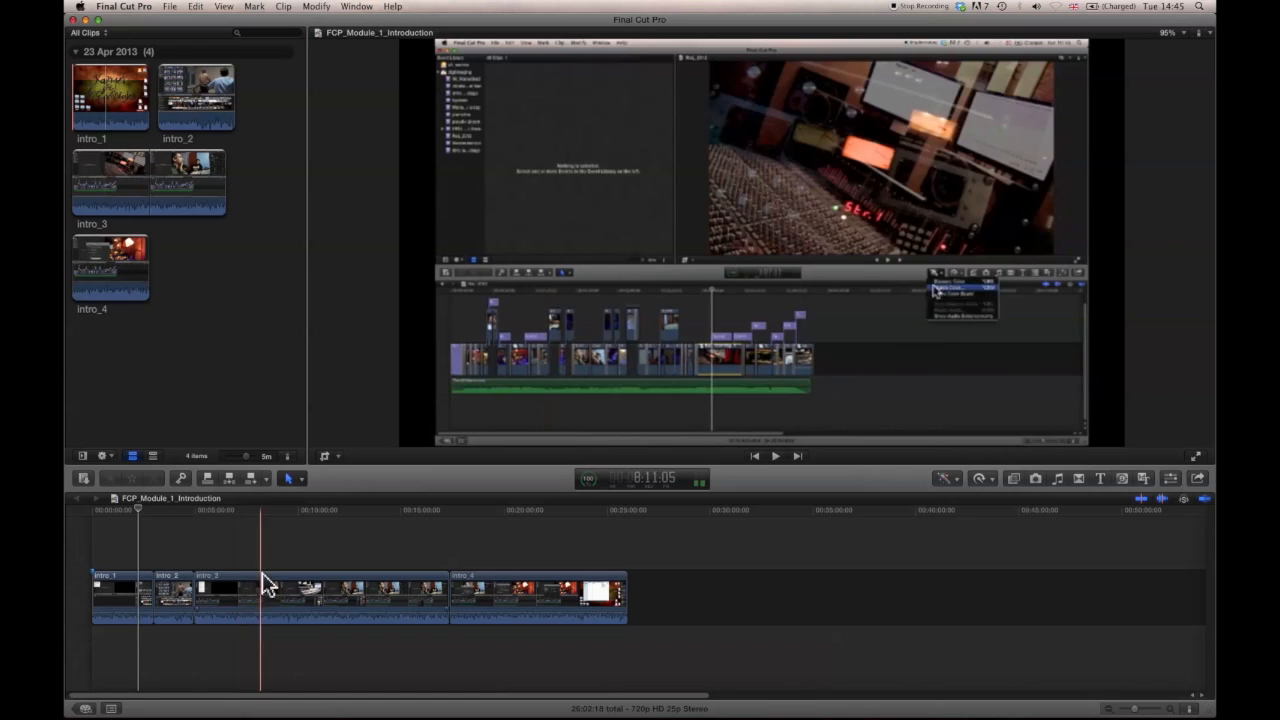
key(b)
click(295, 589)
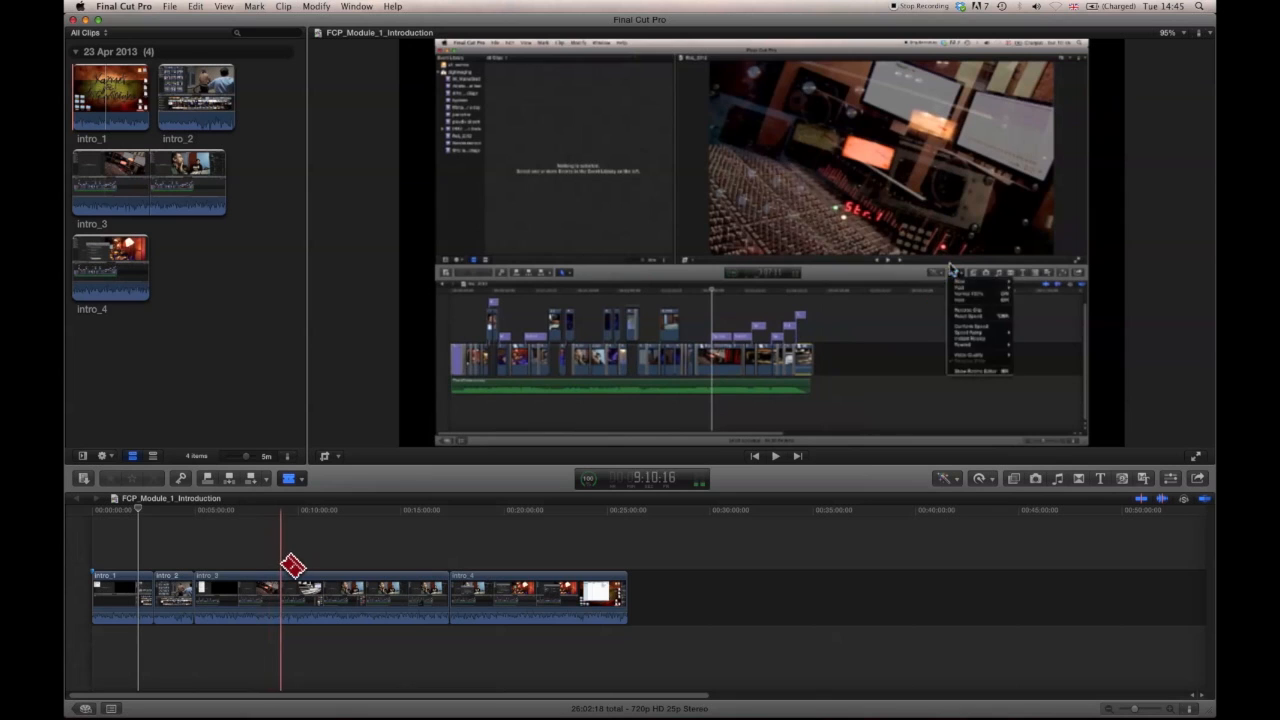
click(292, 565)
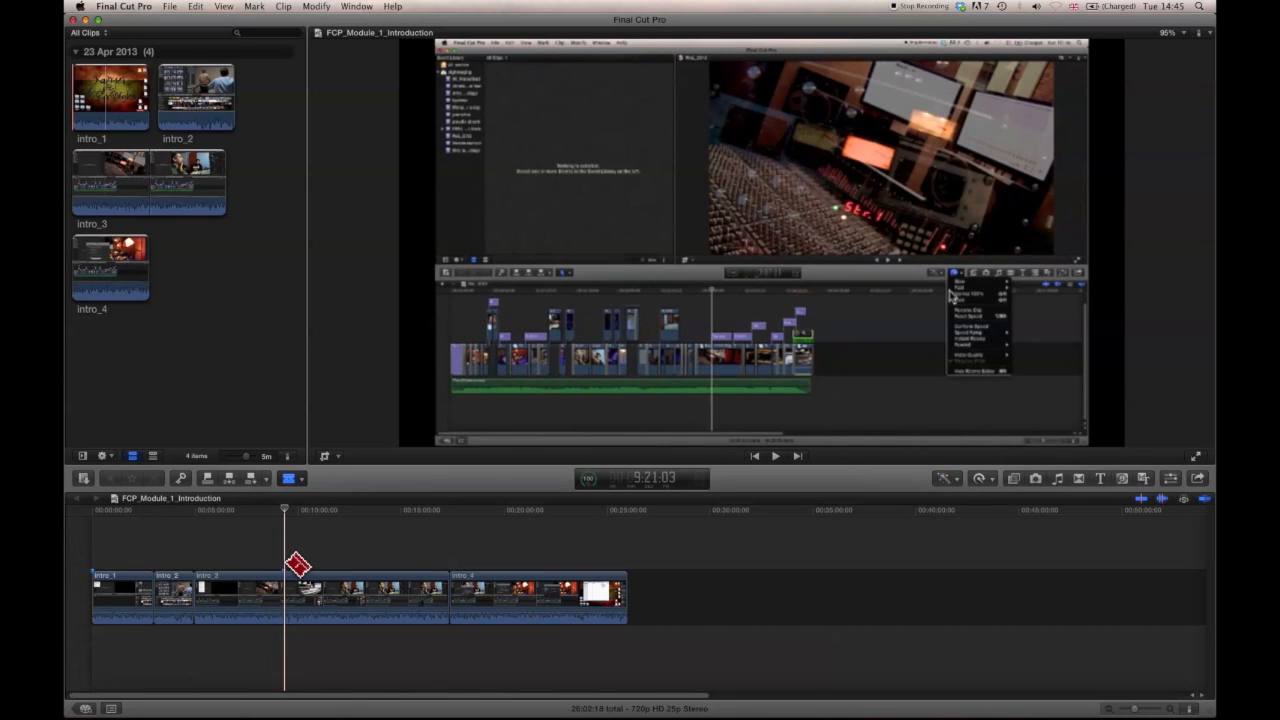
click(316, 564)
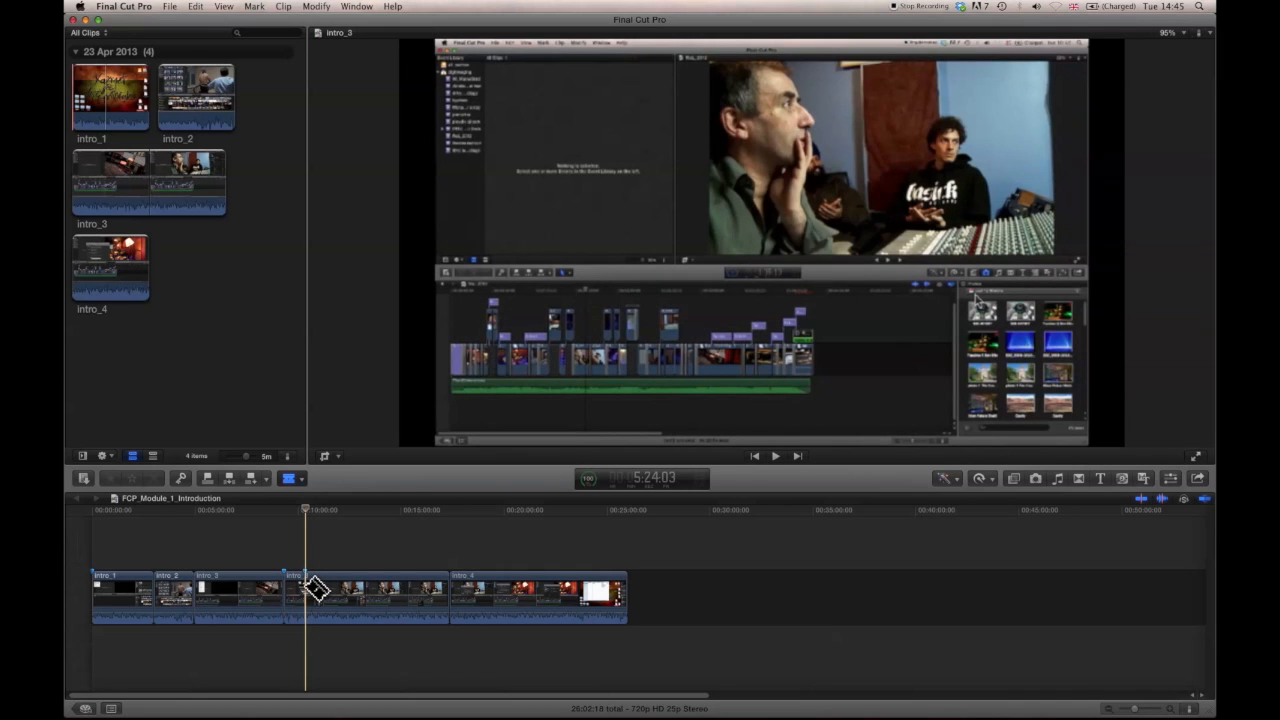
click(306, 590)
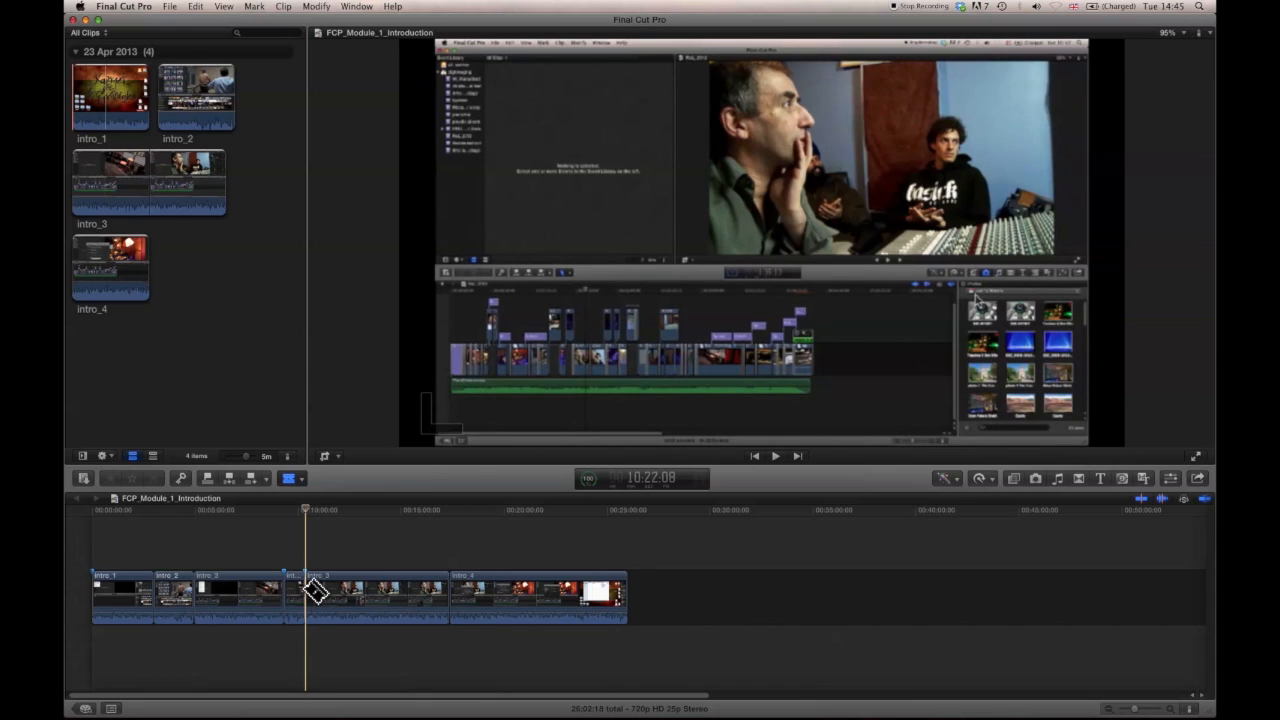
Return to the Select tool and delete the short intro_3 section between the two cuts.
key(a)
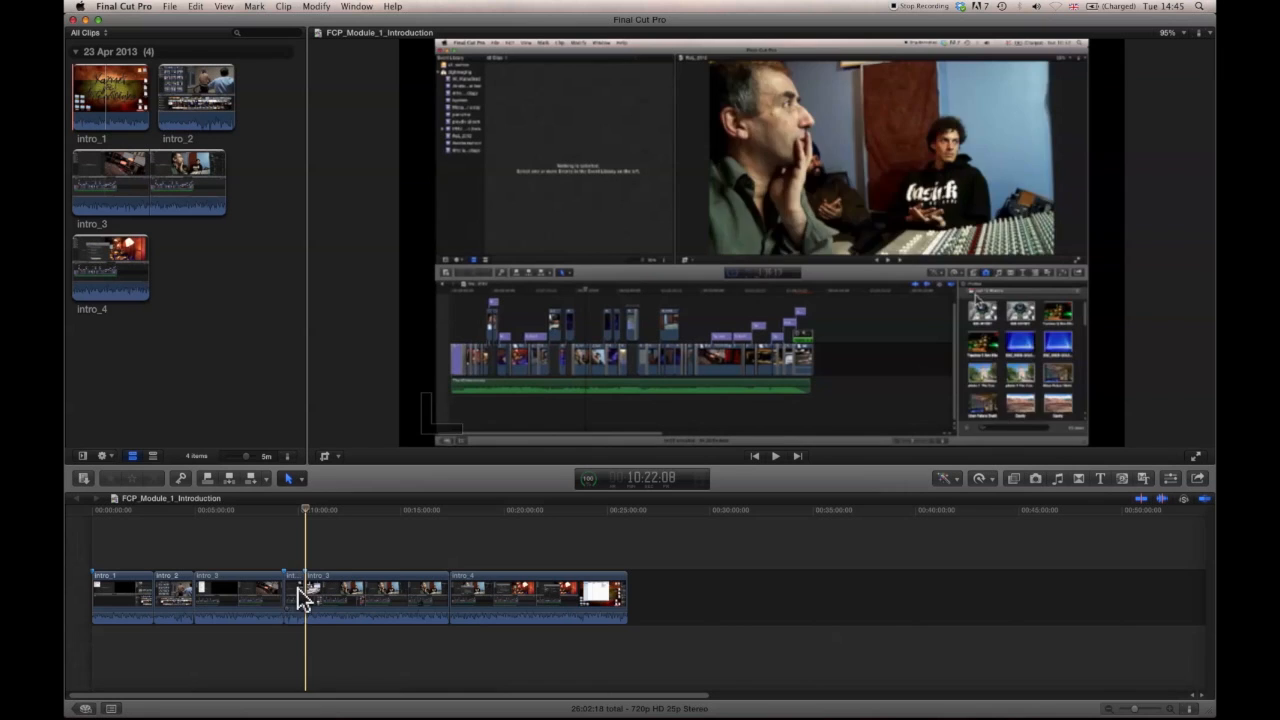
click(295, 597)
key(Delete)
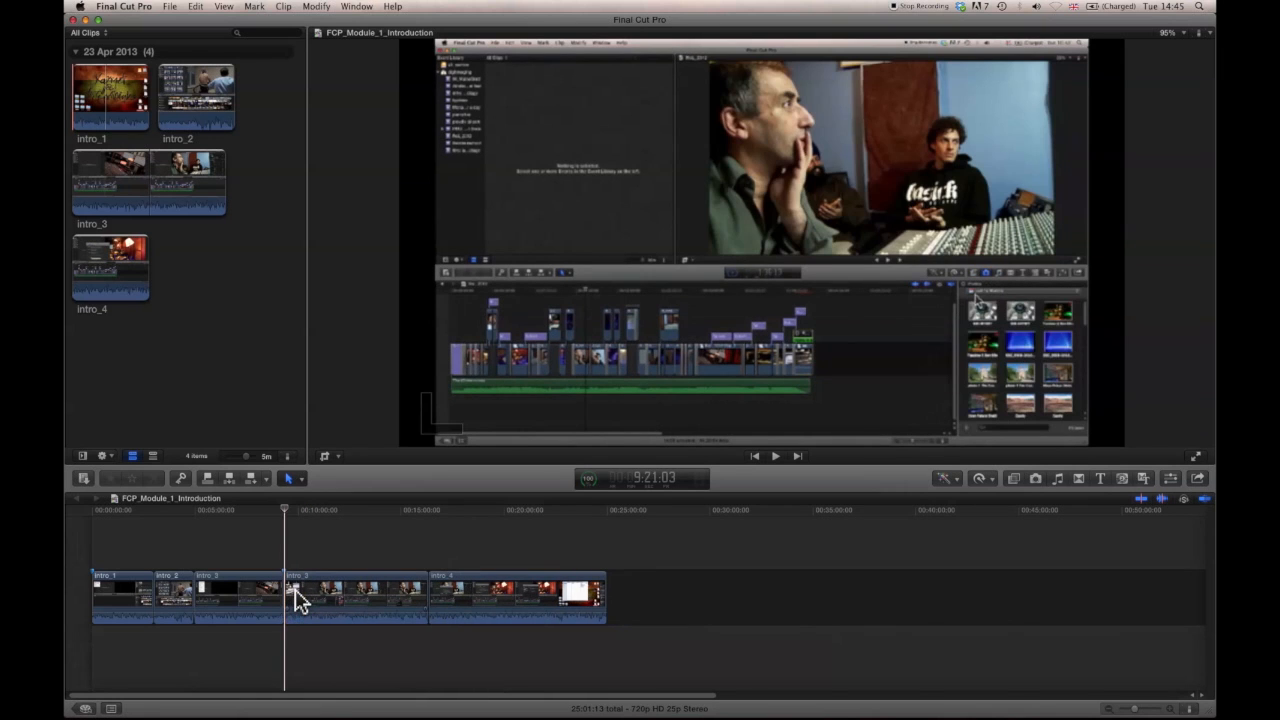
Undo the deletion of the intro_3 section and the two Blade cuts in the timeline.
key(ctrl+z)
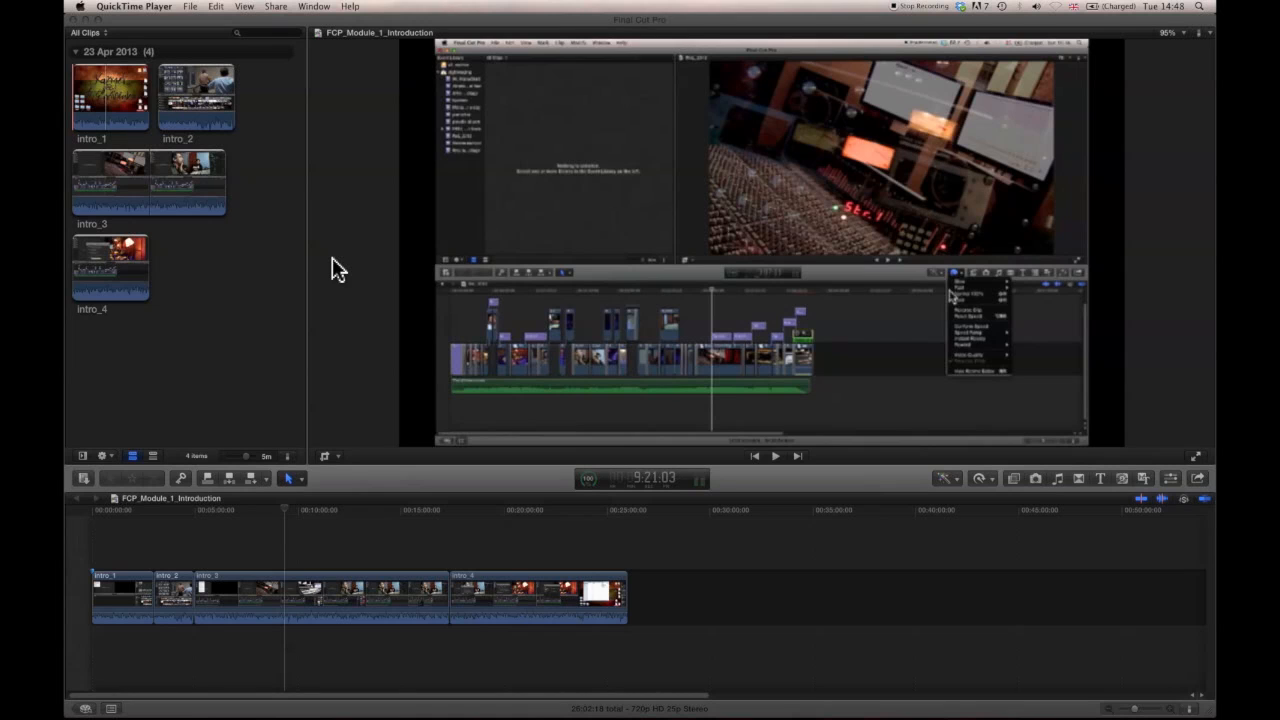
Play parts of the intro_1 clip in the event browser to review its content.
click(74, 97)
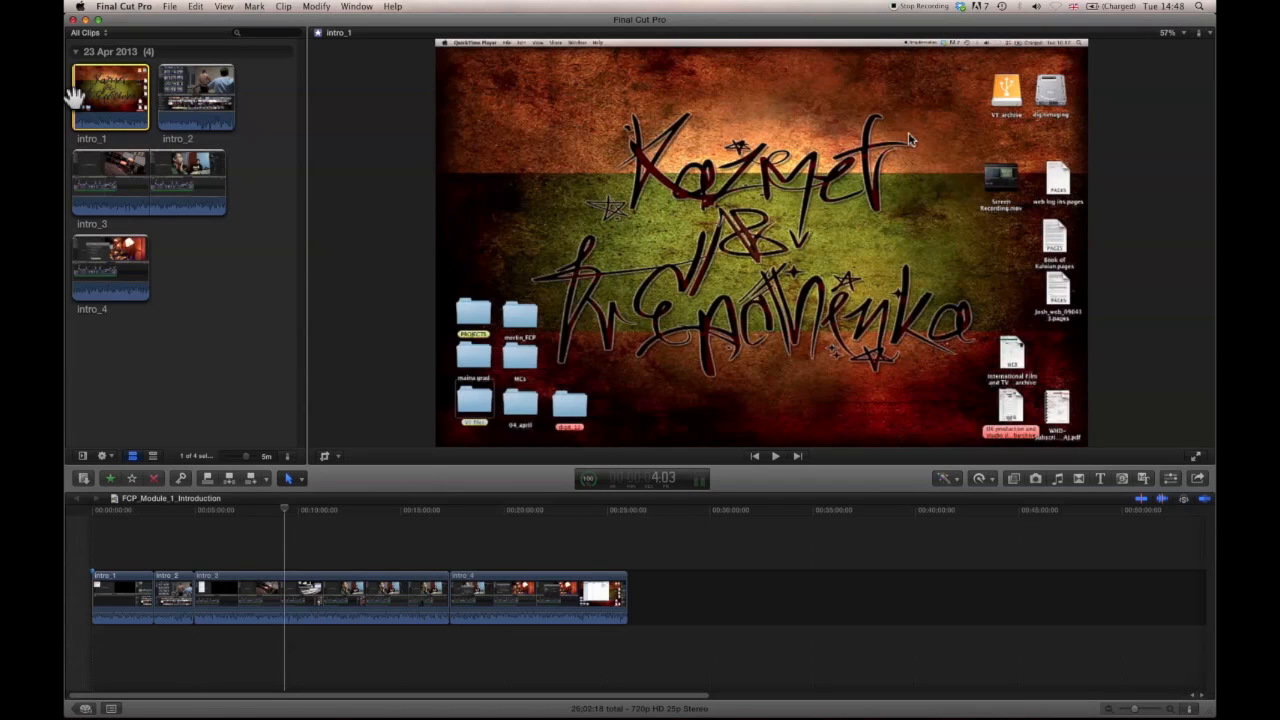
key(space)
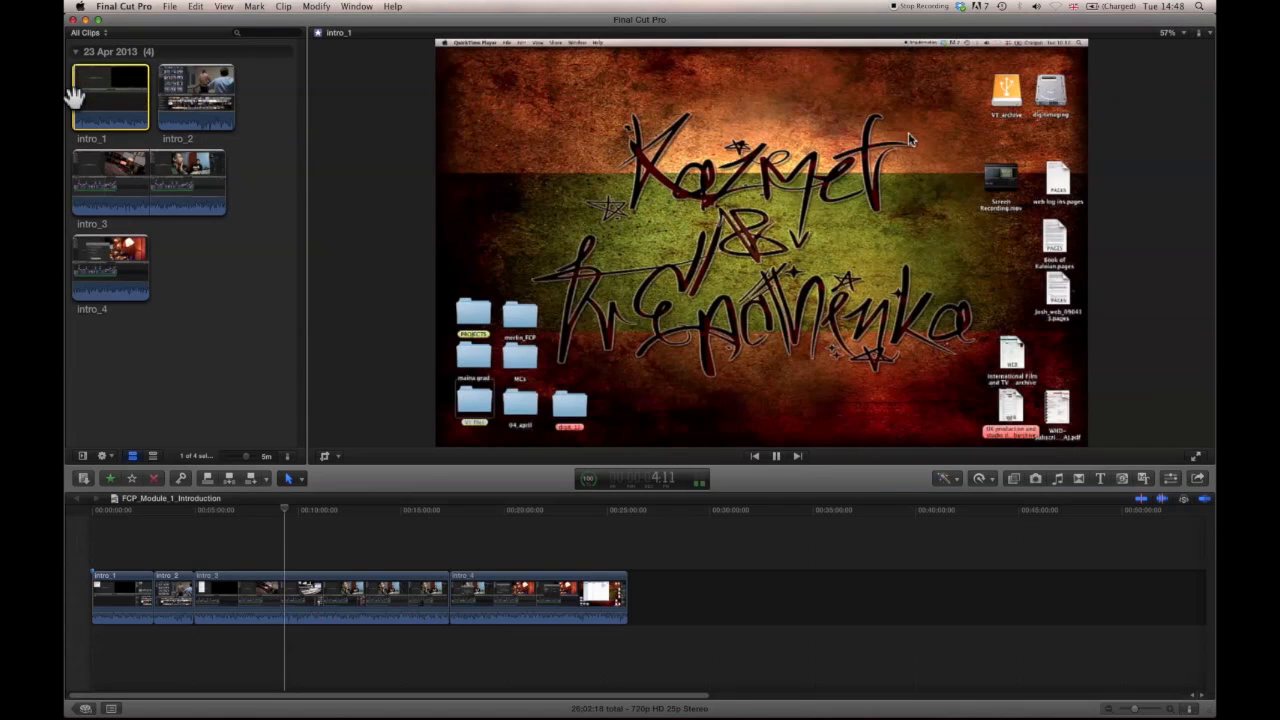
key(space)
key(space)
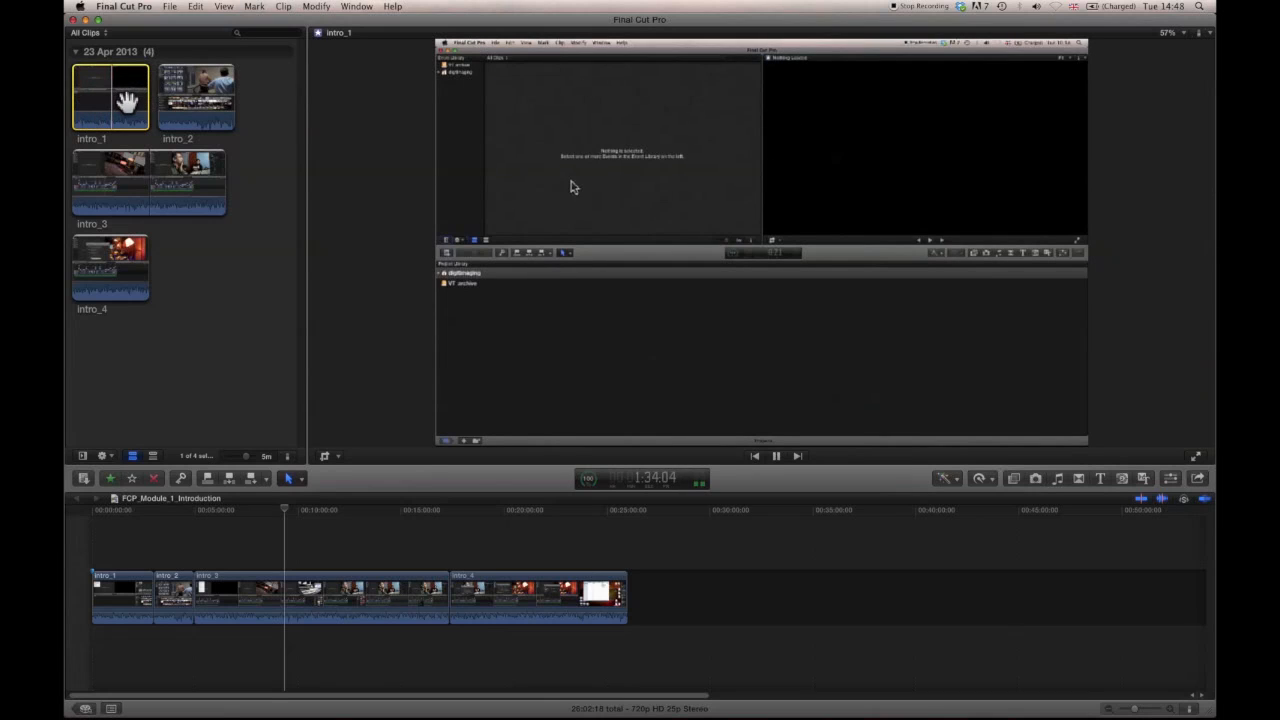
key(space)
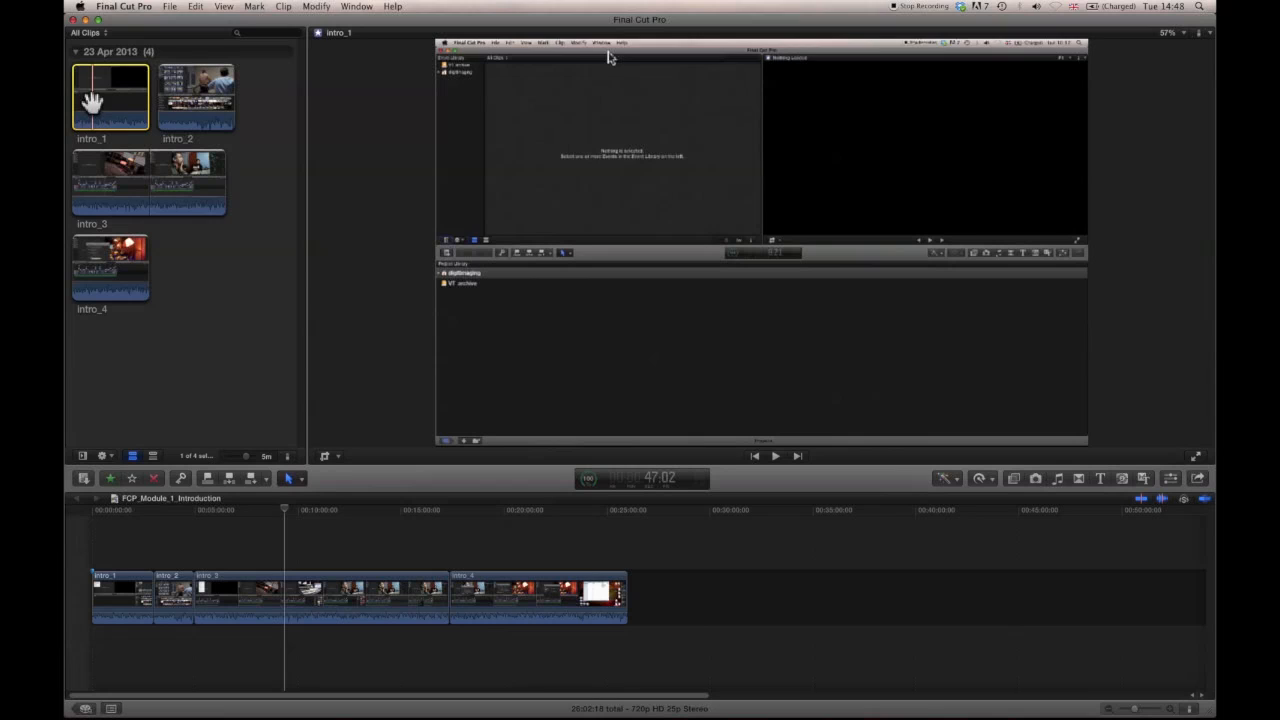
Mark the intro_1 clip in the event browser as rejected.
click(252, 8)
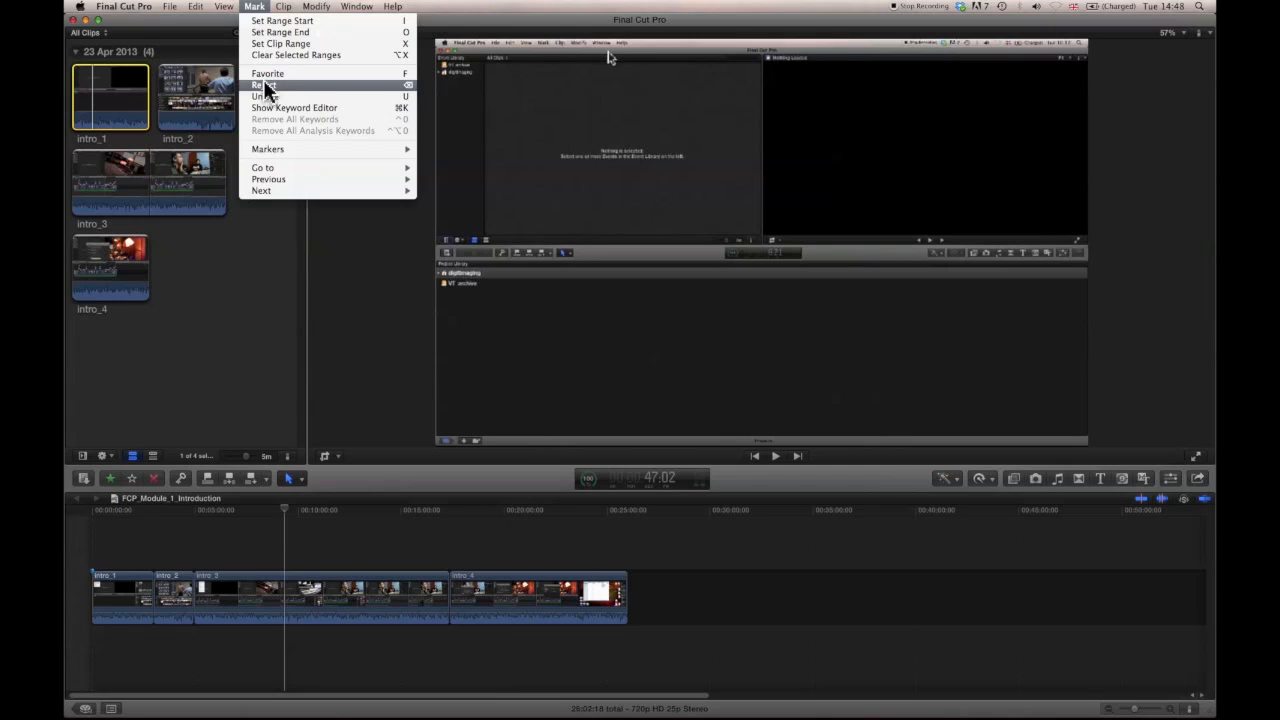
click(109, 88)
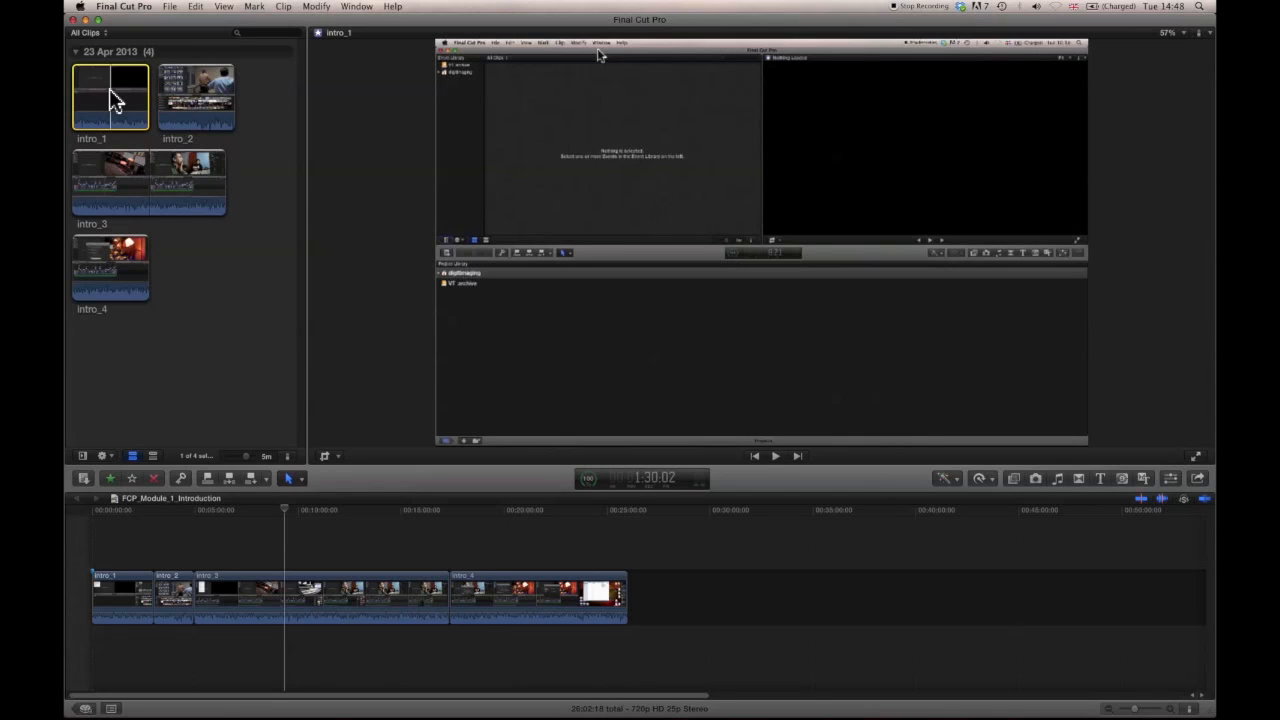
key(space)
Mark intro_2 and intro_3 as favorites and intro_4 as rejected in the event browser.
click(195, 100)
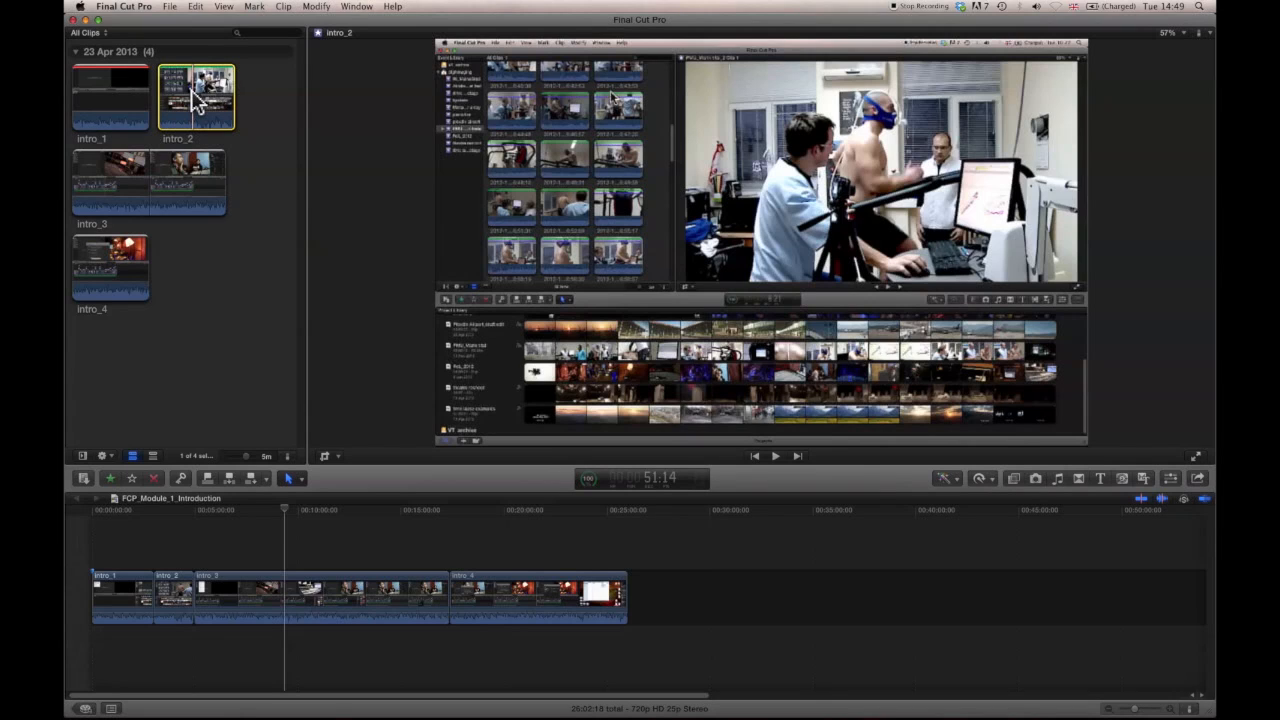
click(262, 8)
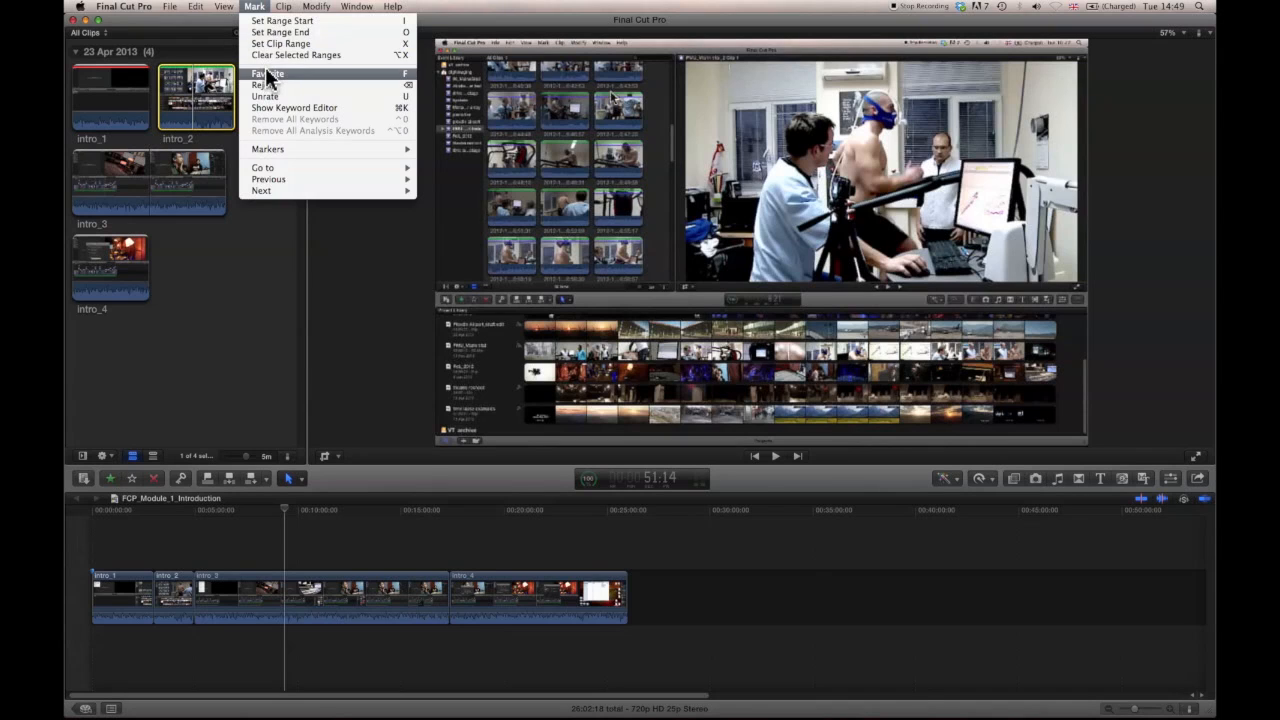
click(174, 86)
click(87, 32)
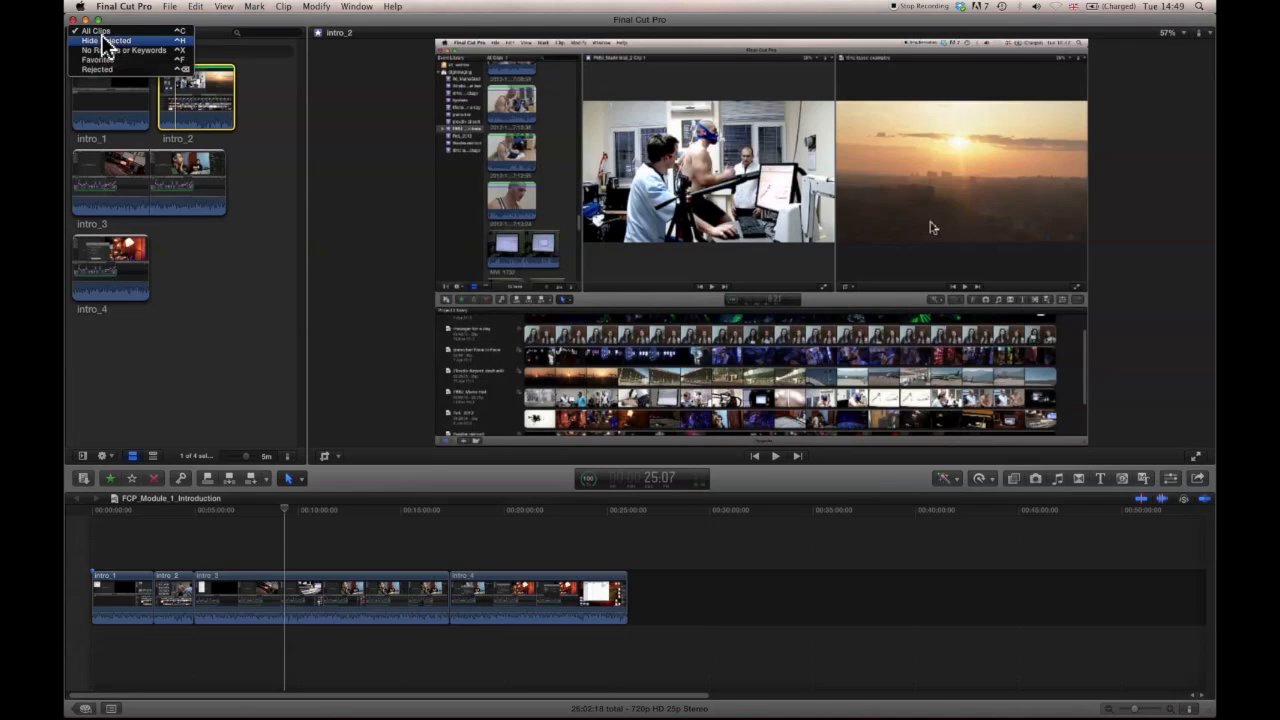
click(182, 255)
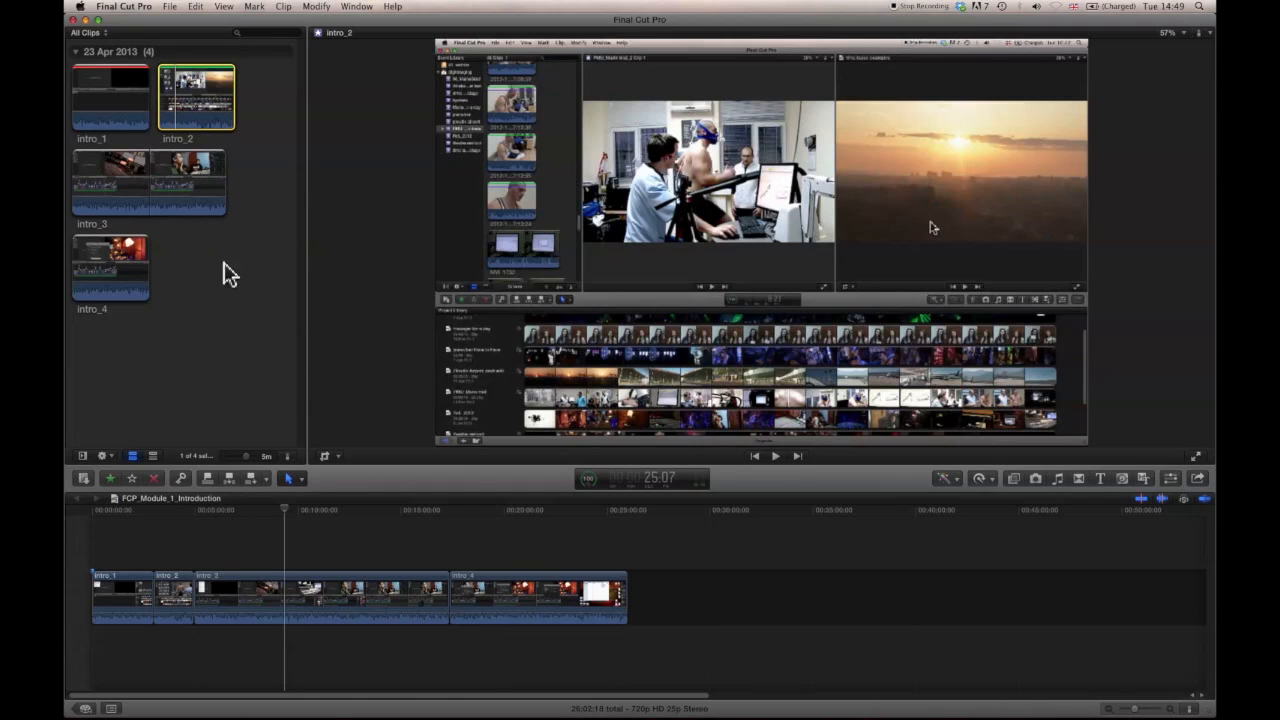
click(120, 195)
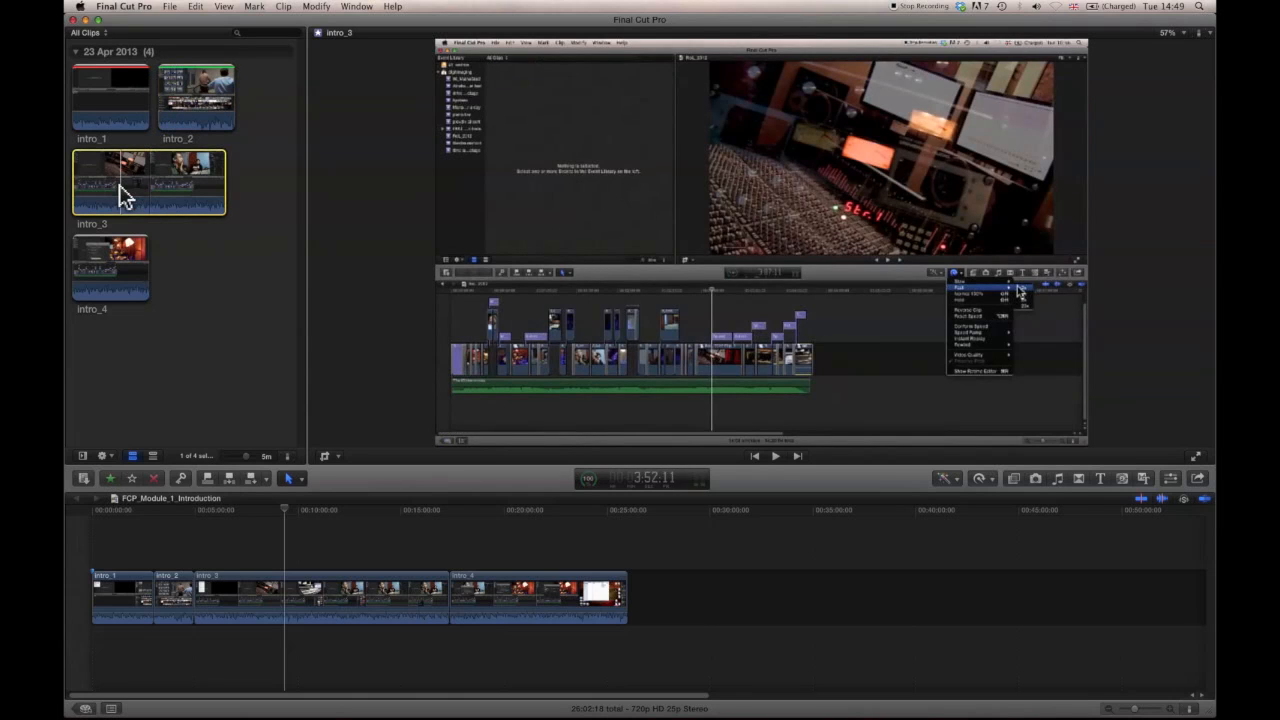
click(118, 284)
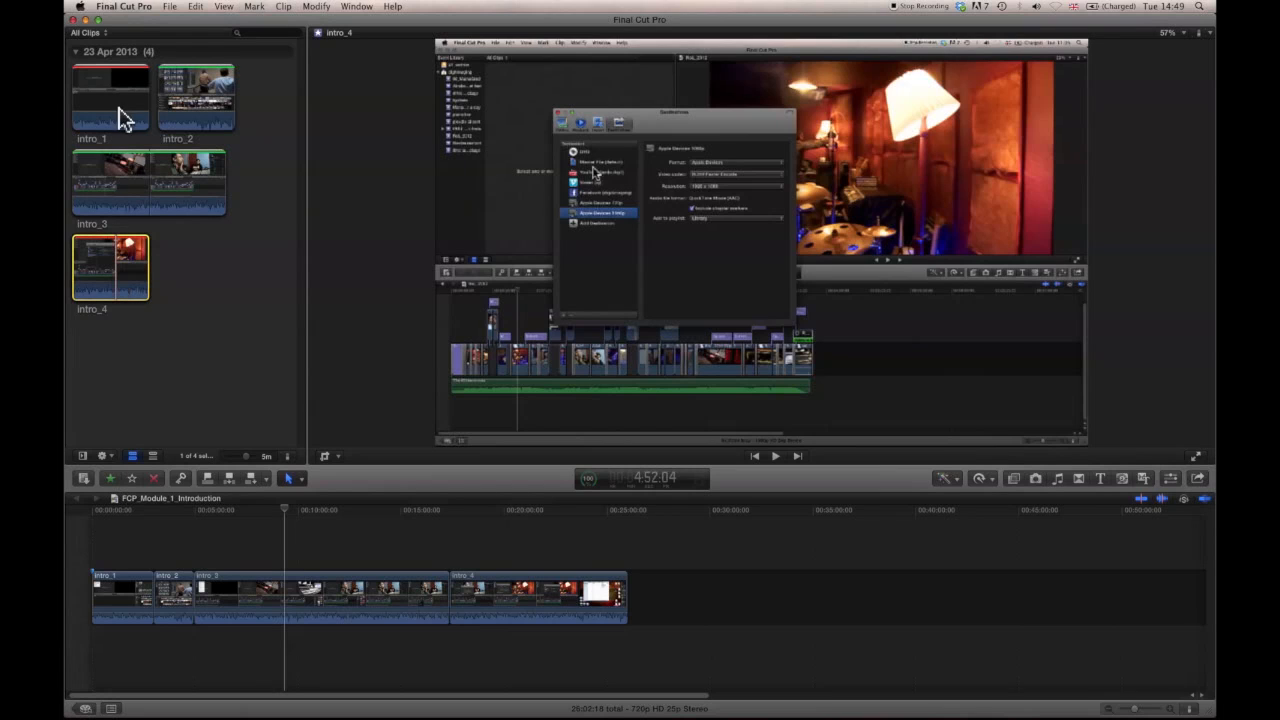
Filter the event browser to show only favorites, and switch the filter to rejected clips.
click(100, 34)
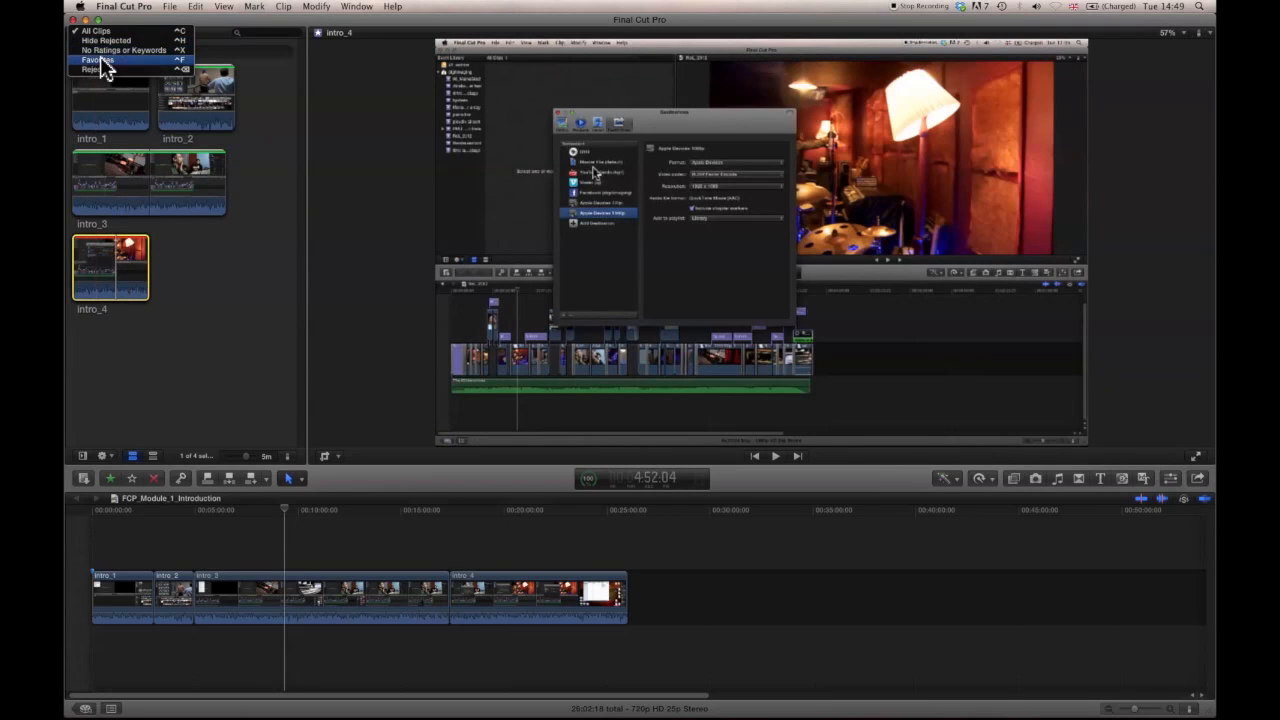
click(100, 60)
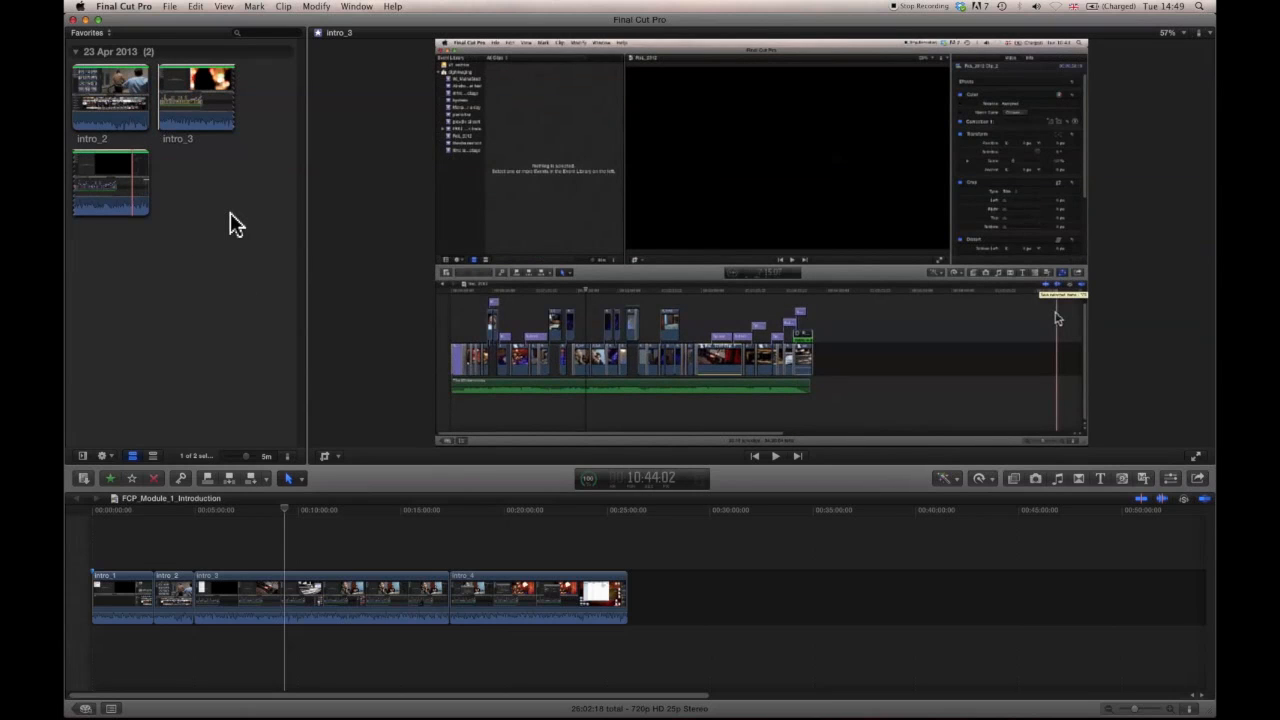
click(96, 33)
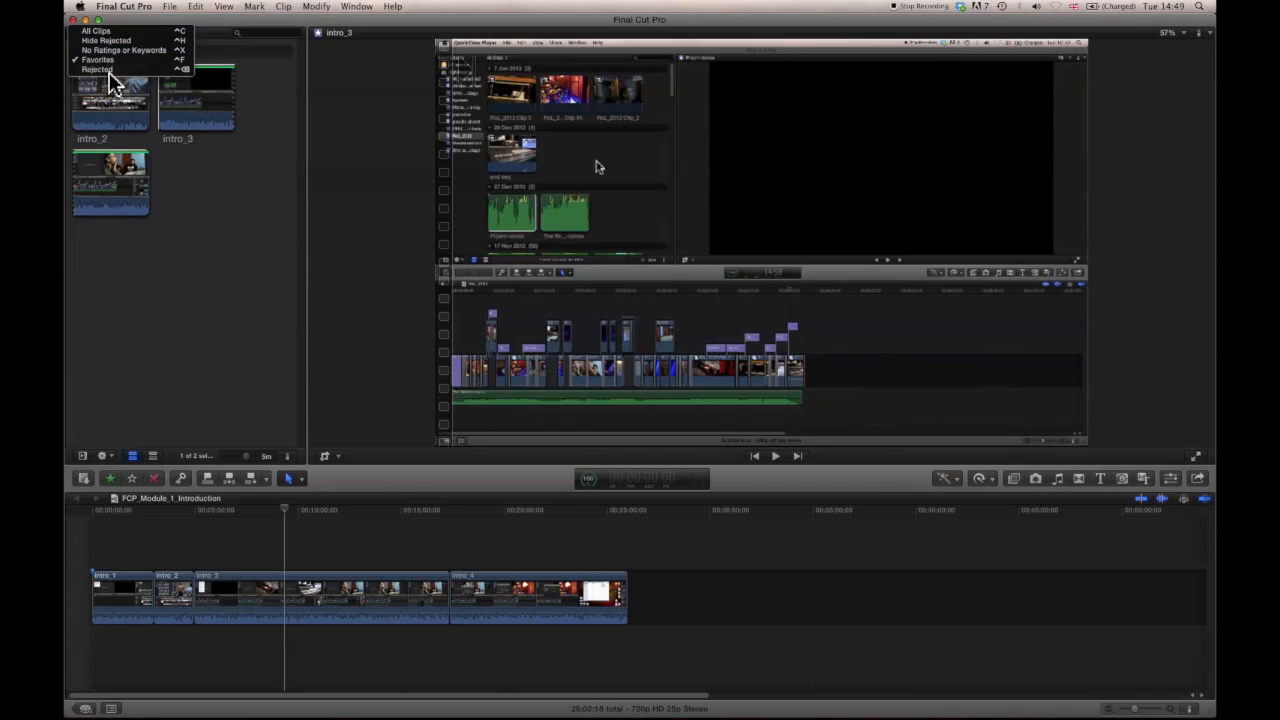
click(106, 69)
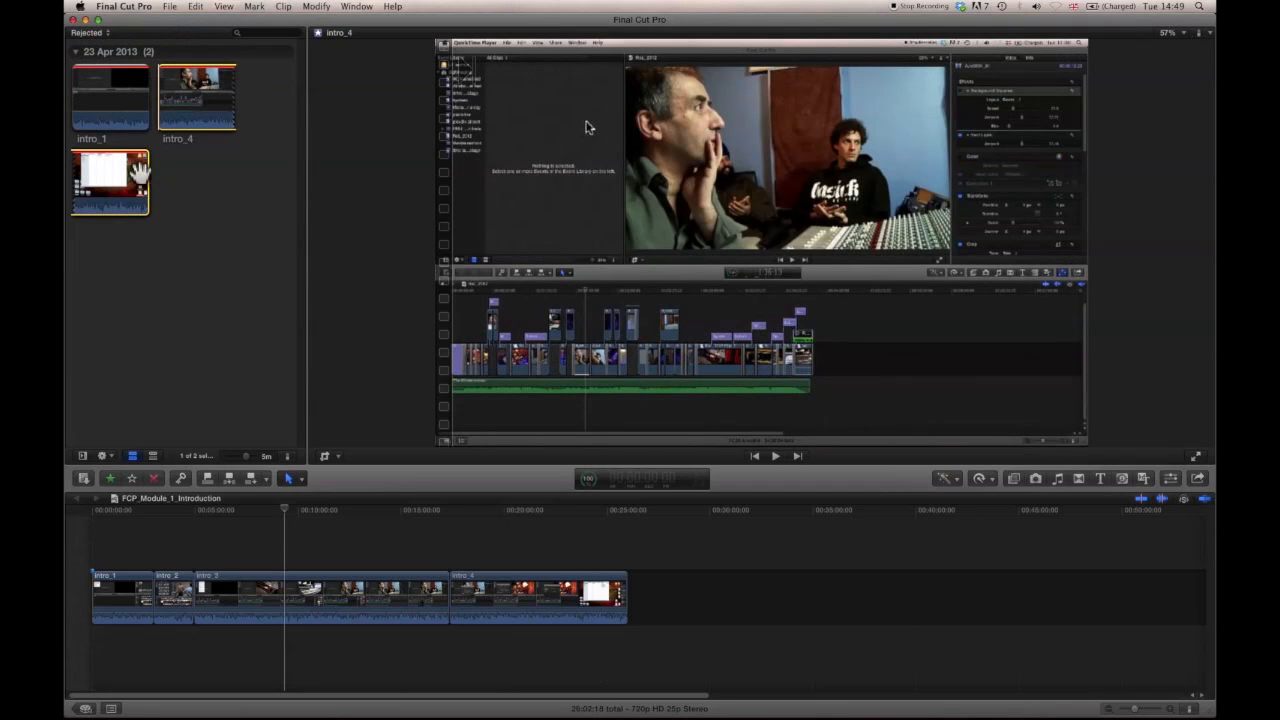
Select both rejected clips, intro_1 and intro_4, and examine the actions available for them, such as Move to Trash.
super+click(88, 115)
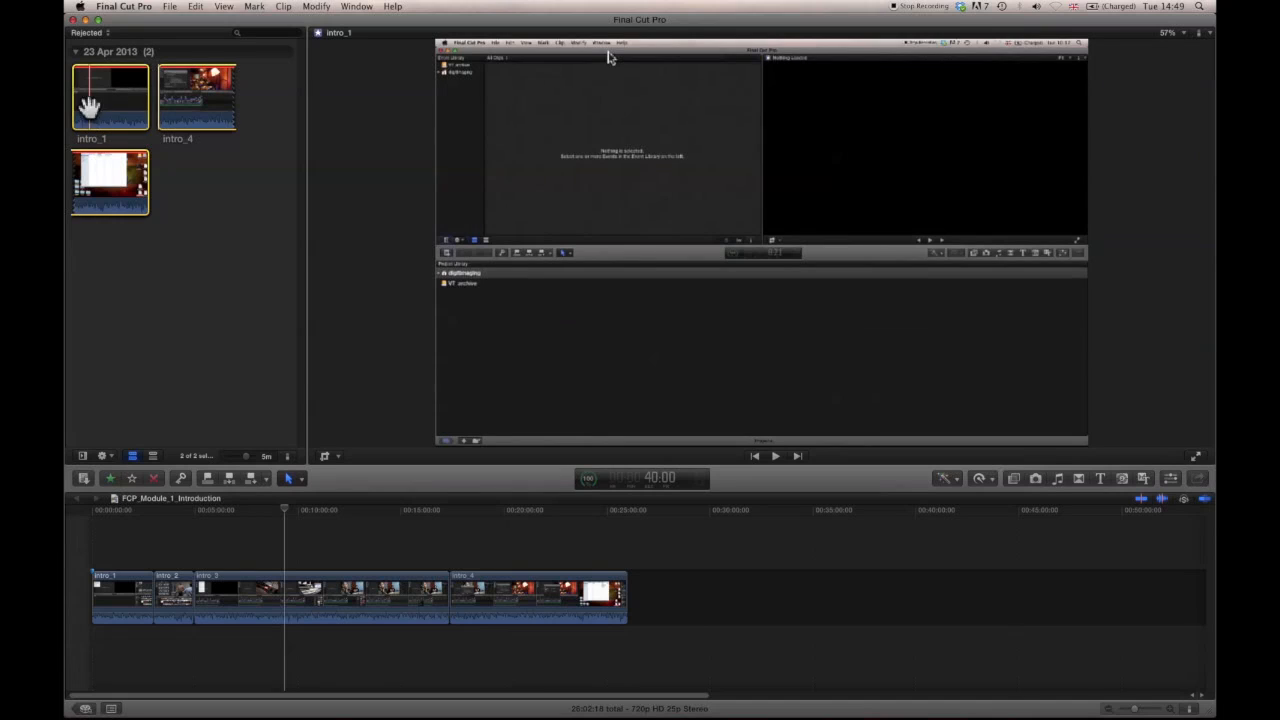
right_click(88, 110)
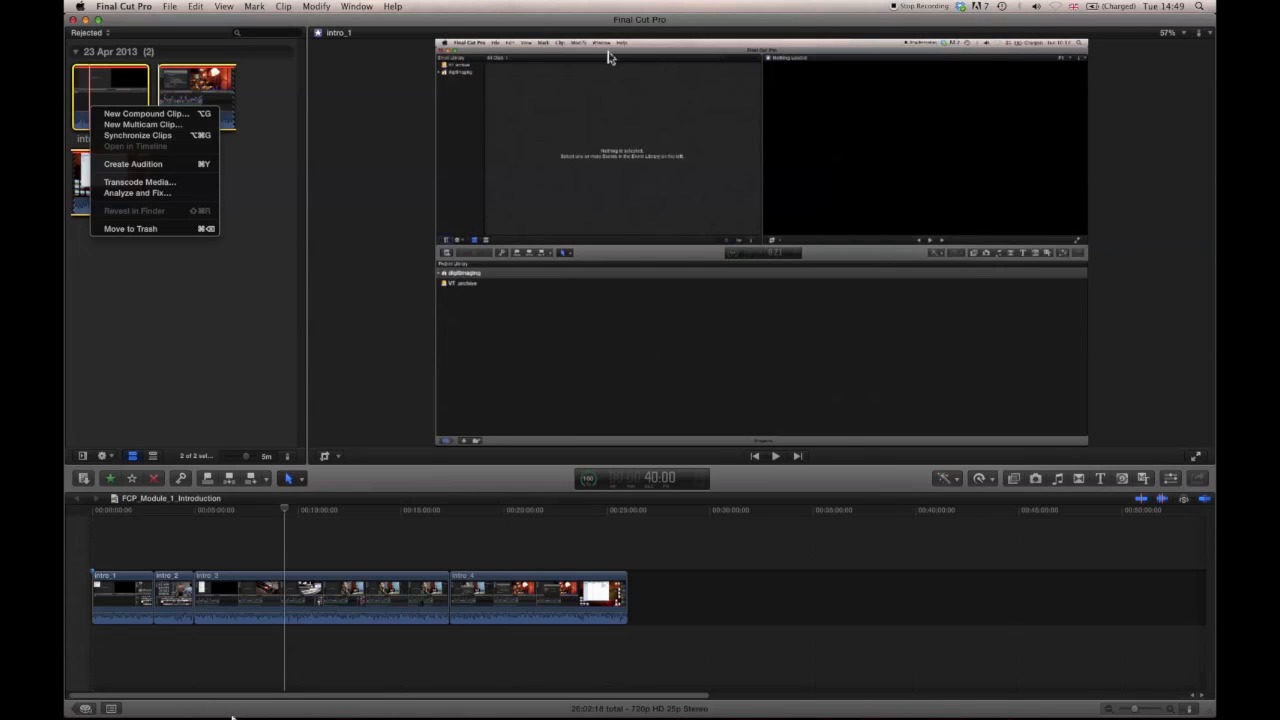
click(185, 360)
Switch to Finder, look at the contents of the home Movies folder, and close the window.
mouse_move(228, 716)
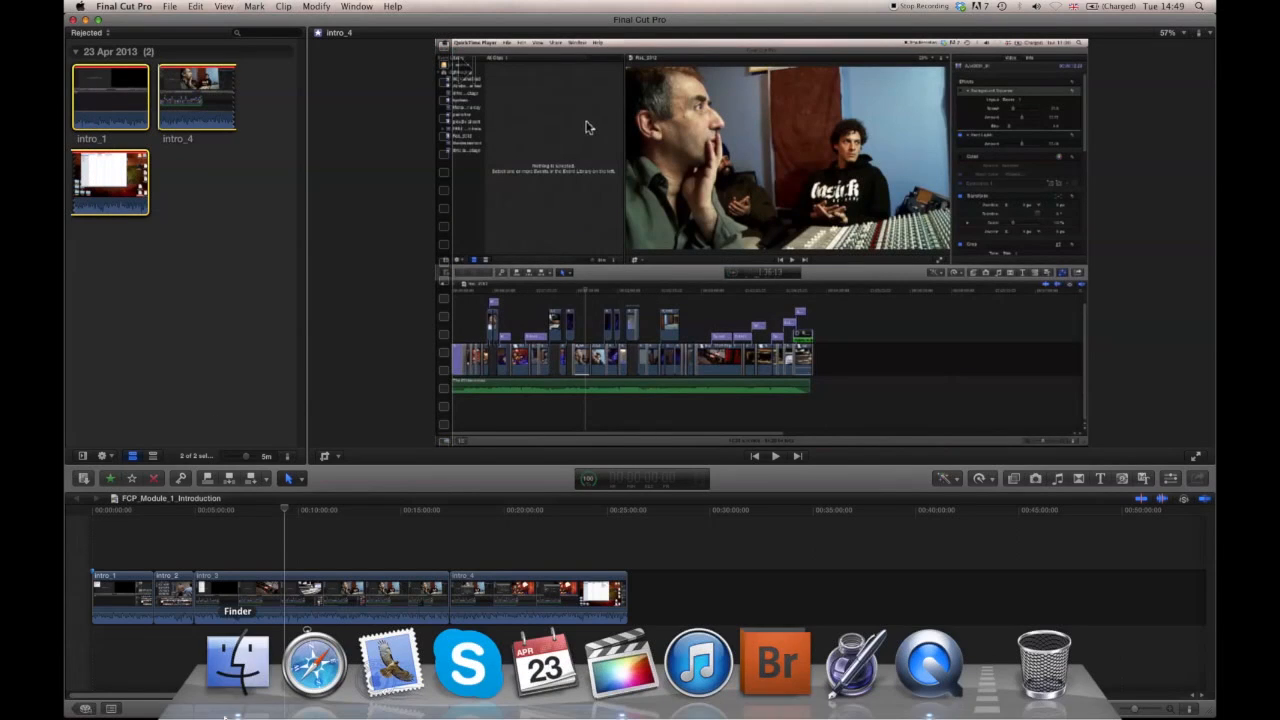
click(256, 654)
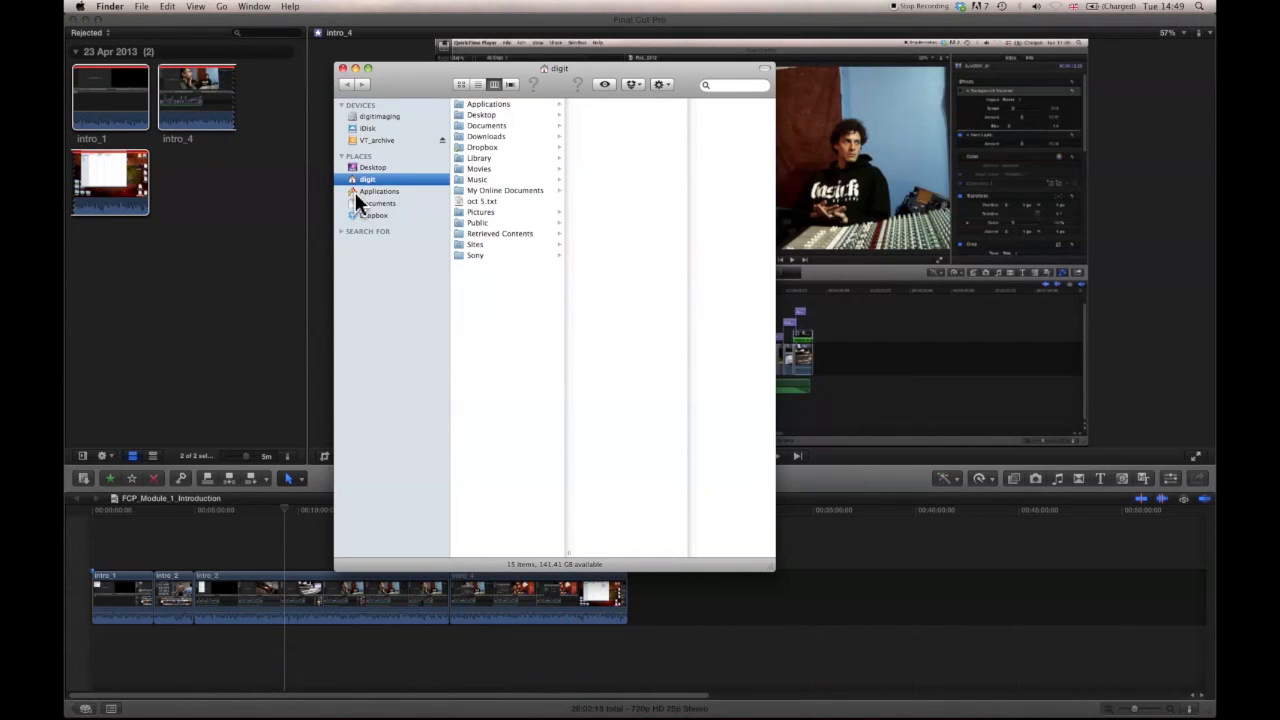
click(479, 169)
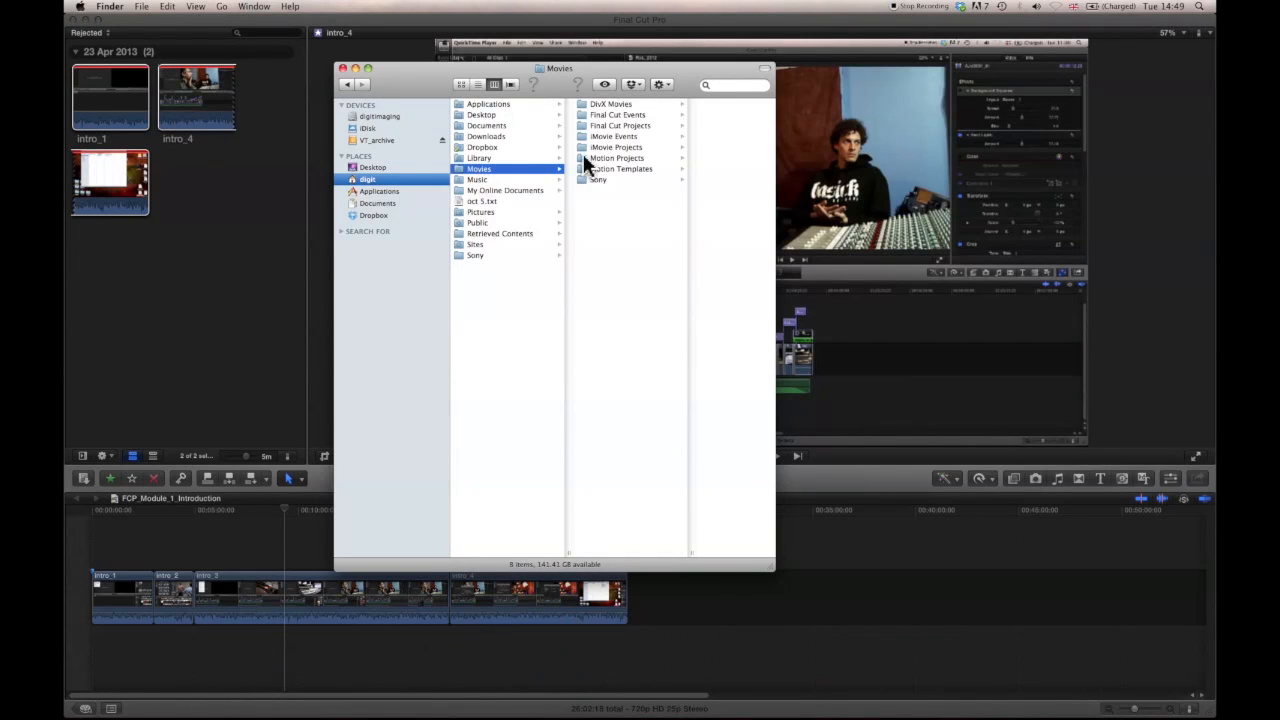
click(341, 68)
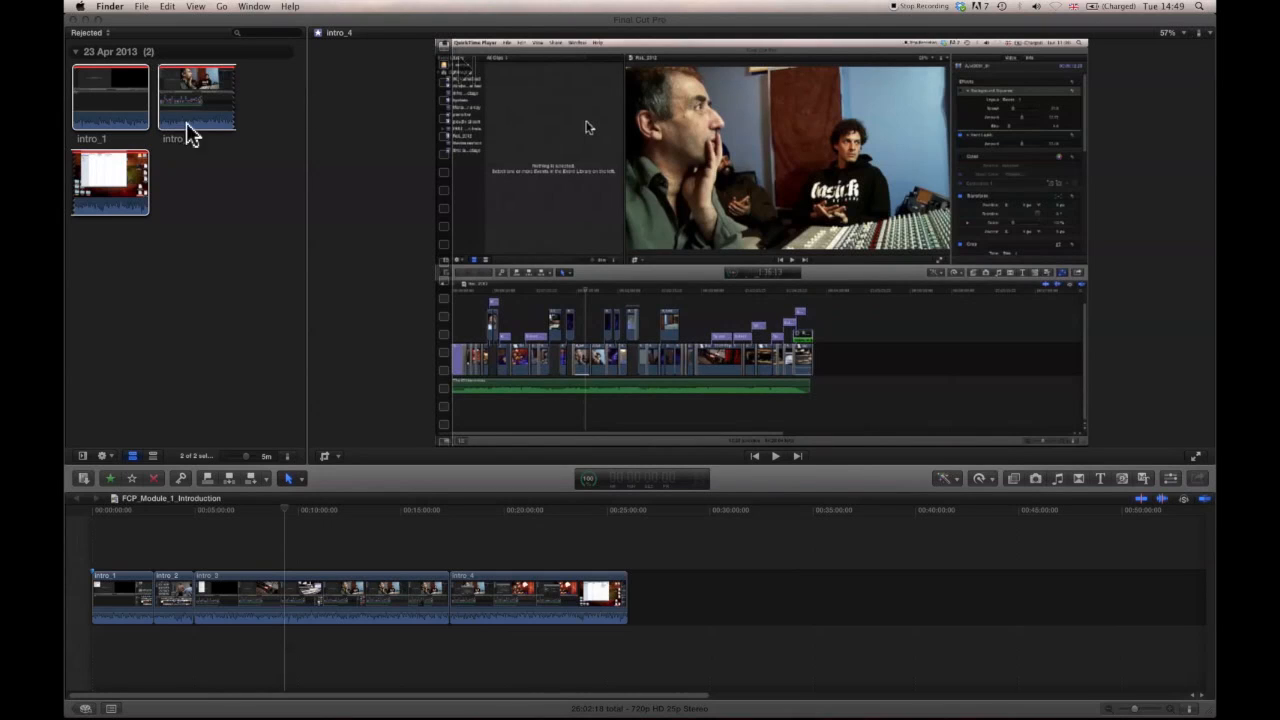
Remove the rejected rating from the intro_1 and intro_4 clips.
click(96, 110)
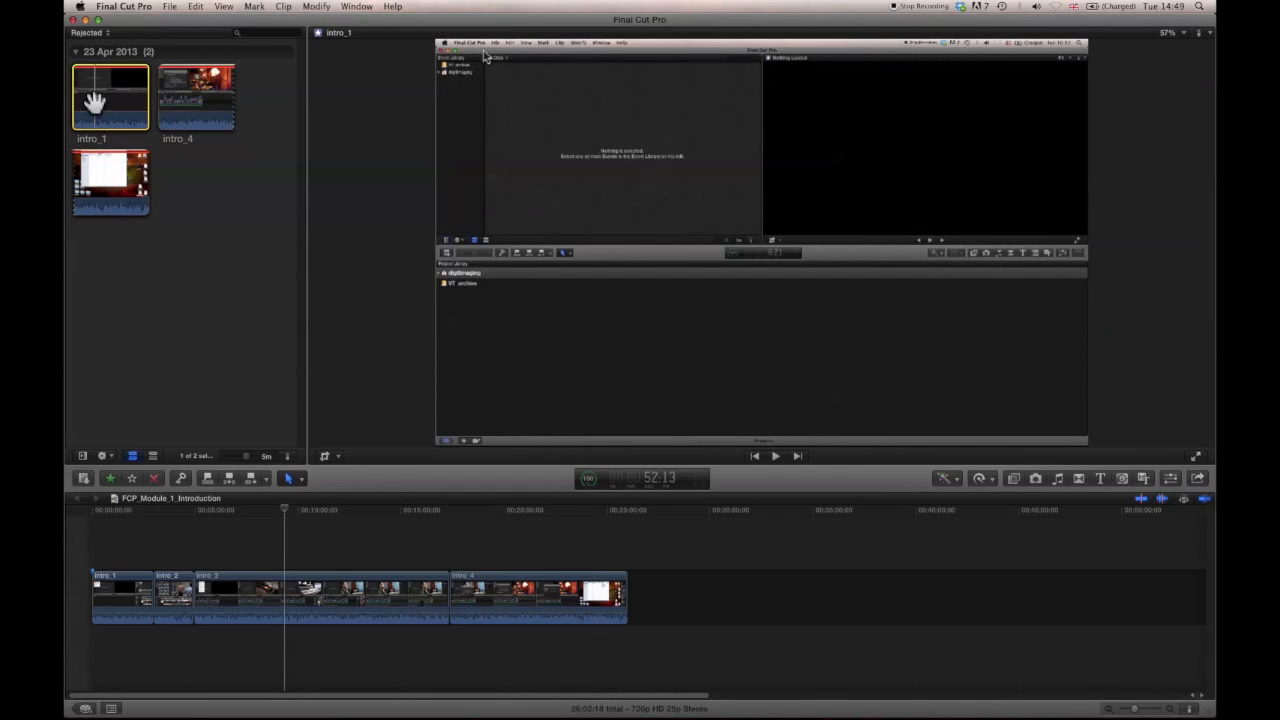
key(u)
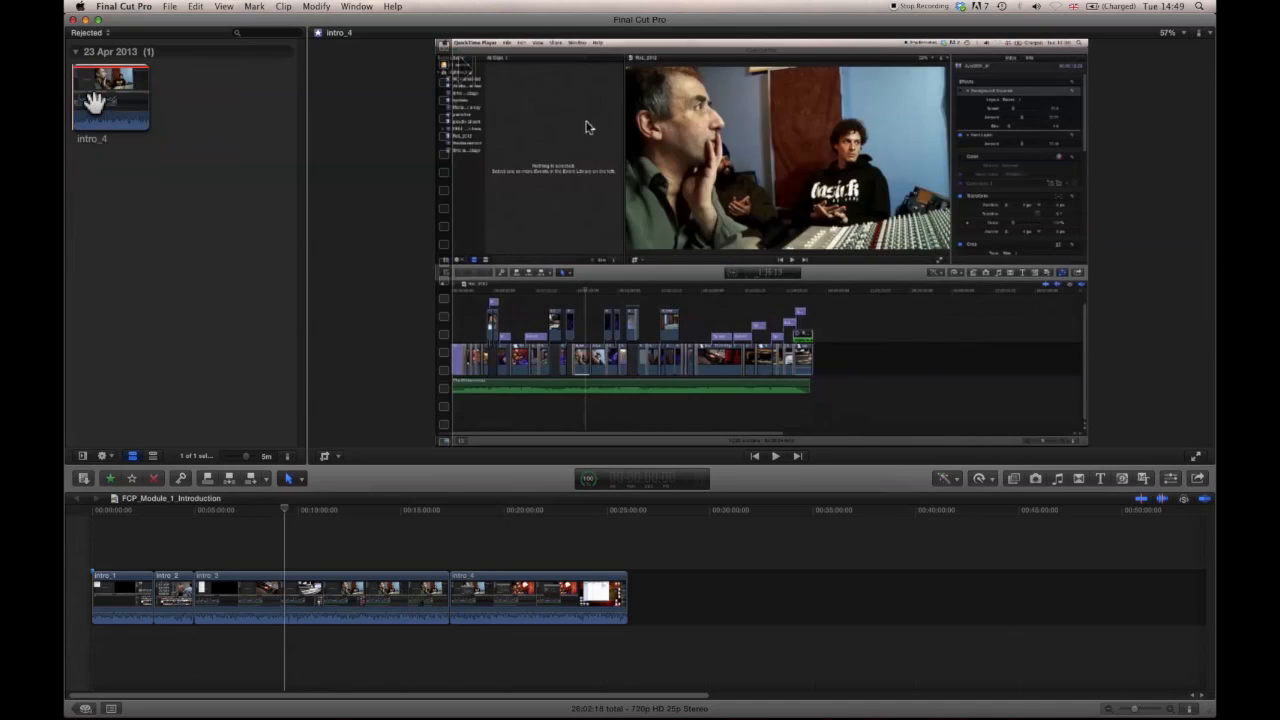
key(u)
Mark all four intro clips as favorites and filter the event browser by Favorites.
click(106, 33)
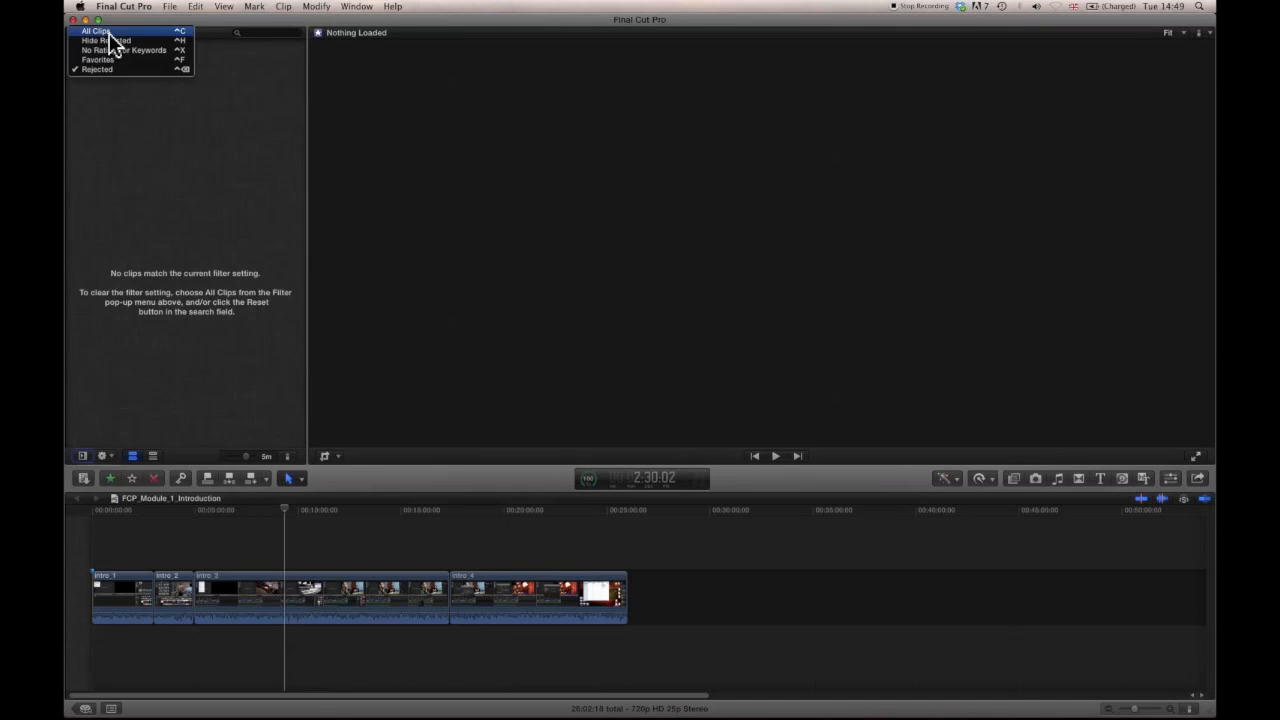
click(100, 60)
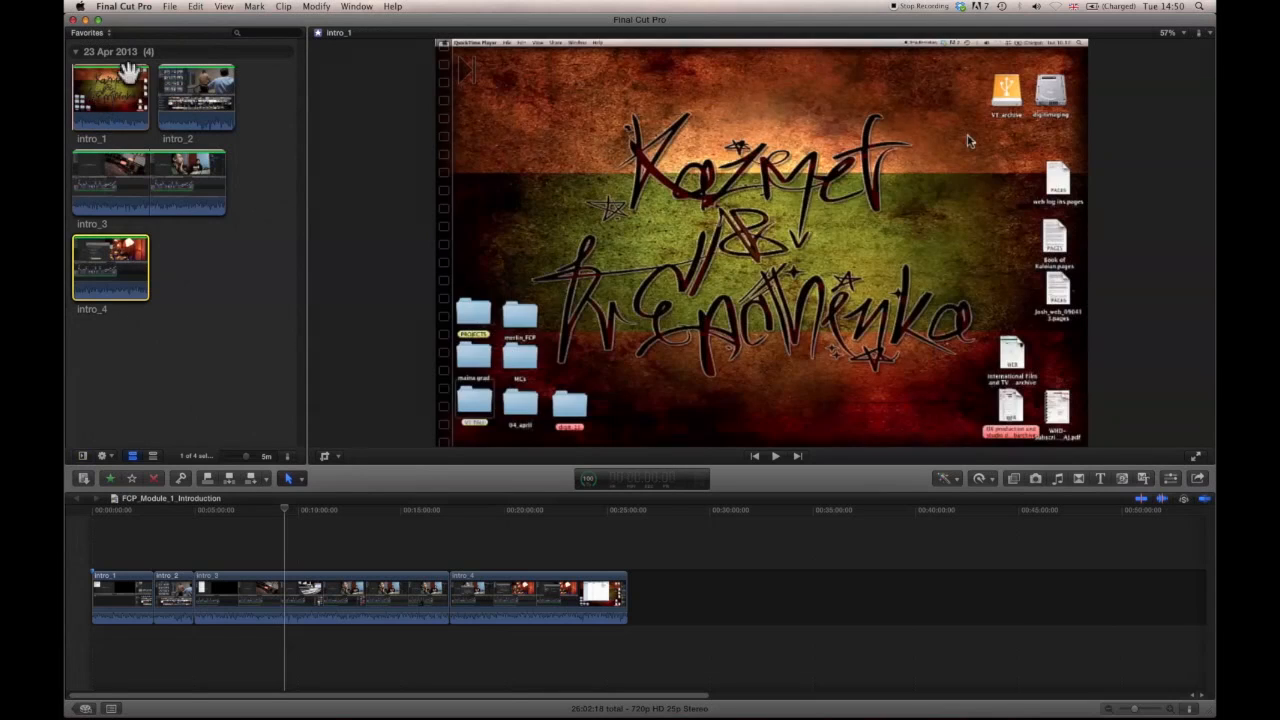
click(228, 371)
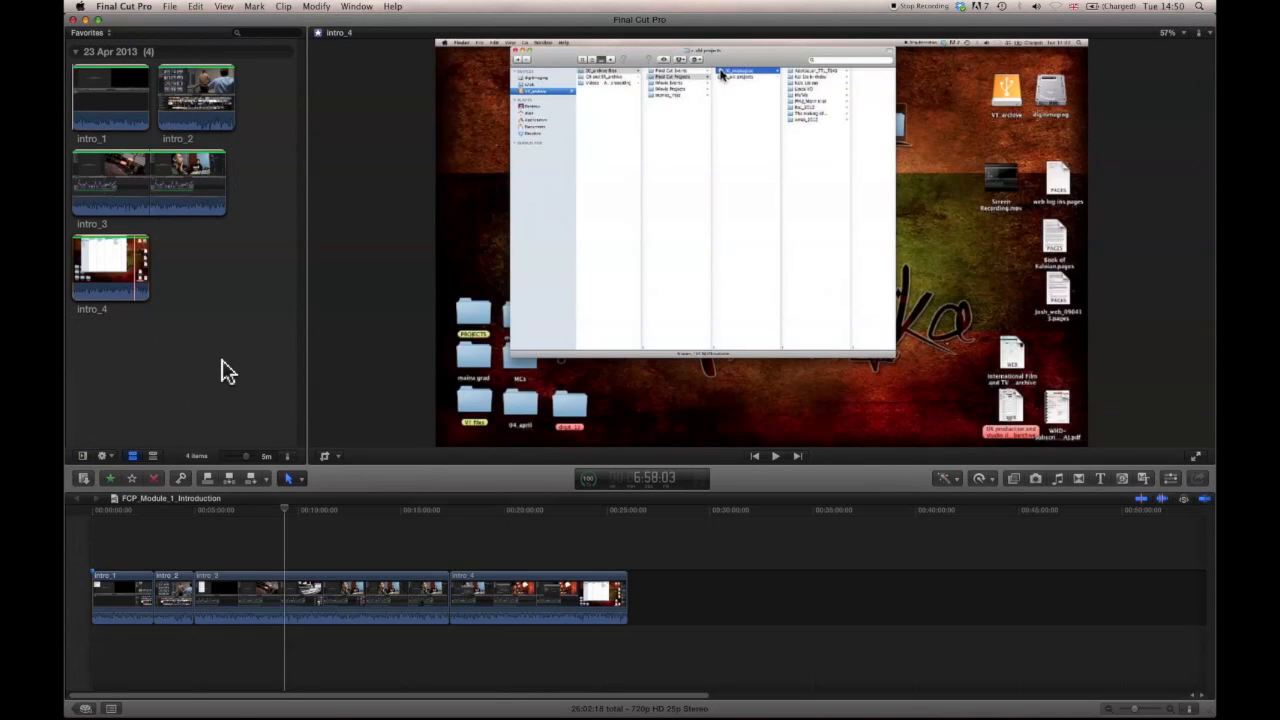